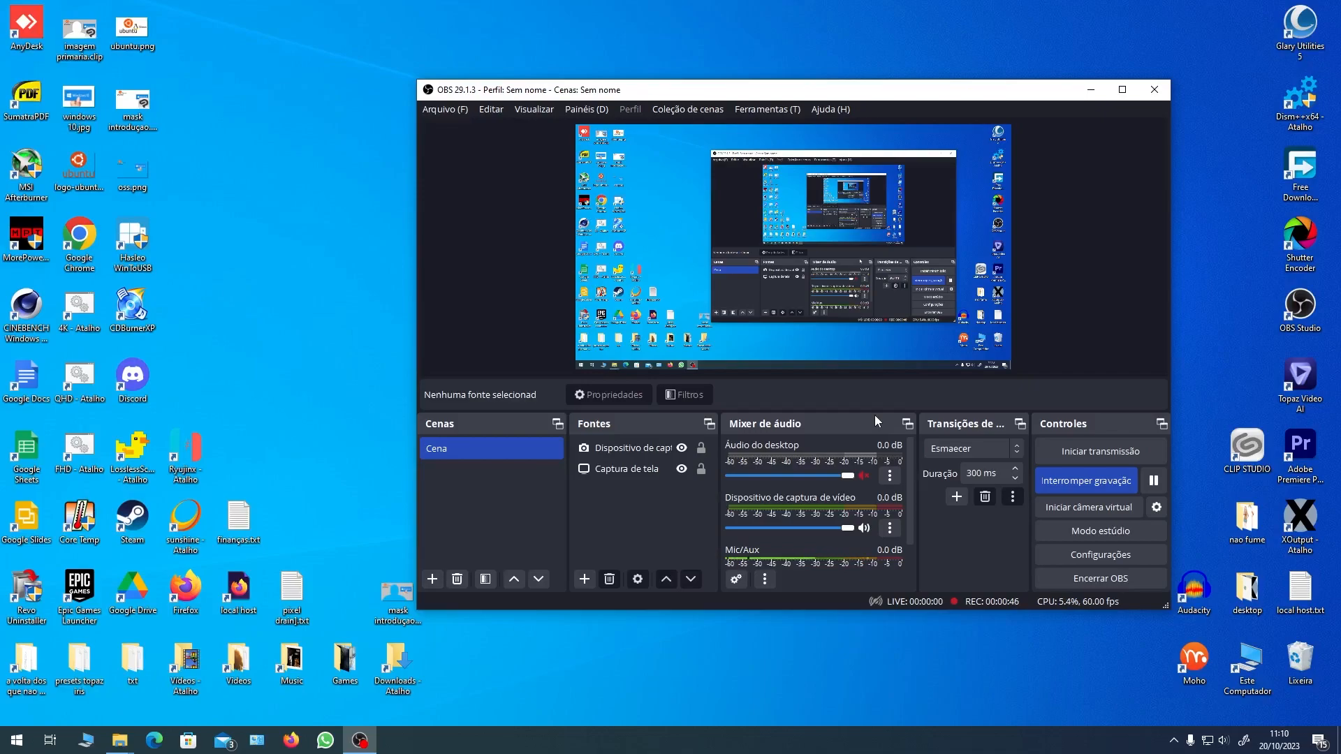
Search Windows for "disk" and open the hard disk partition creation and formatting tool
key("super")
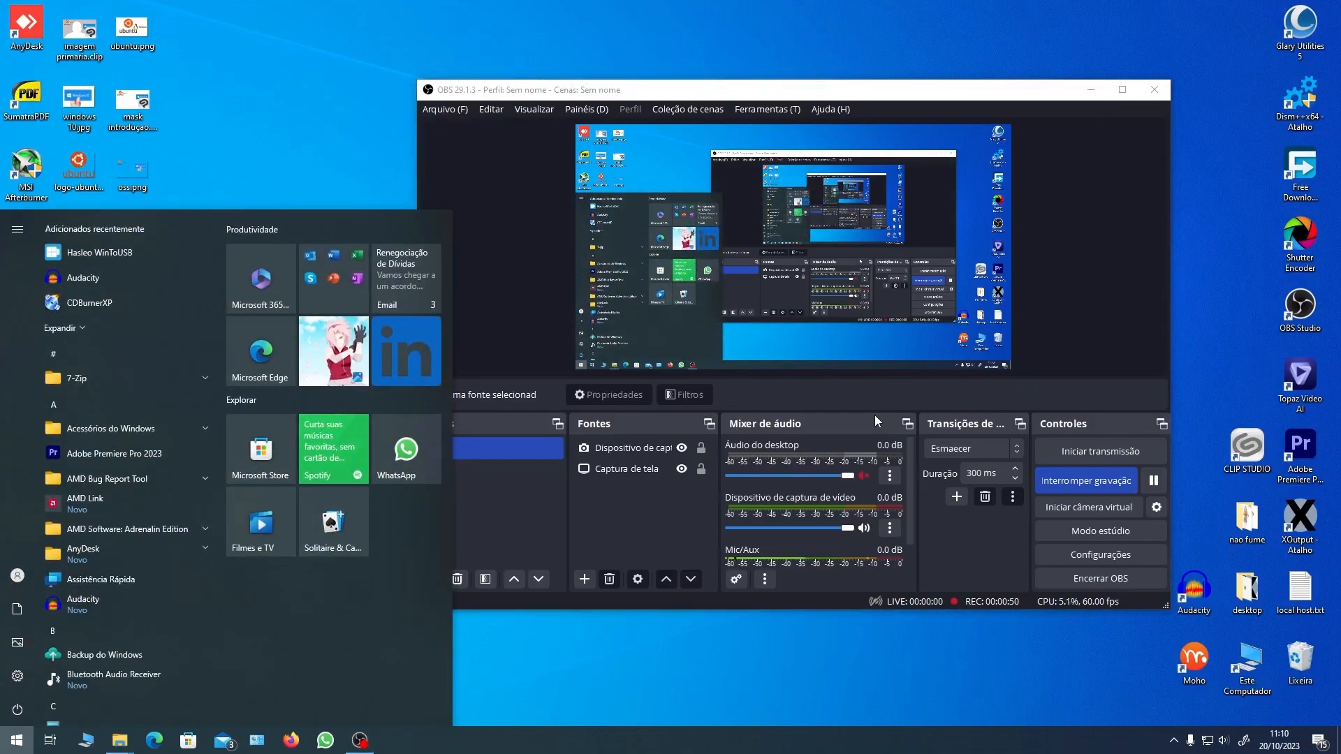
type("di")
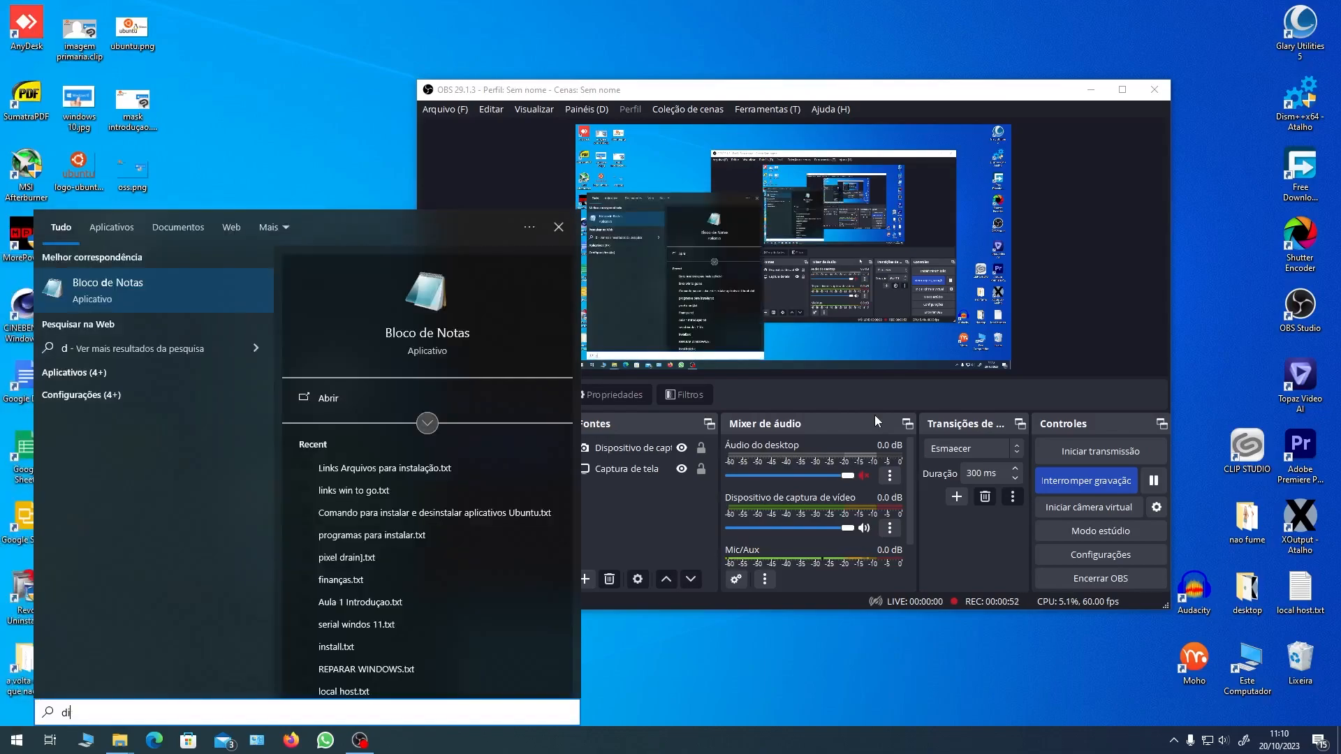
type("s")
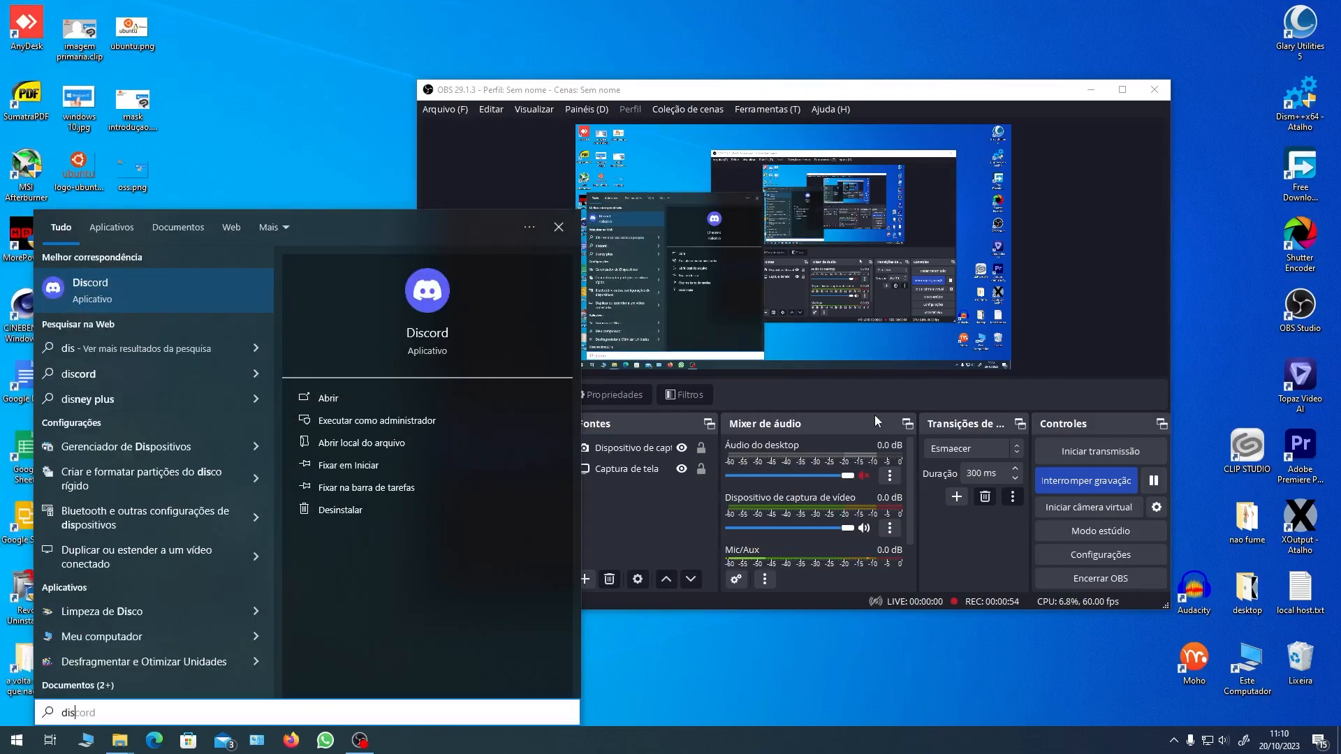
type("k")
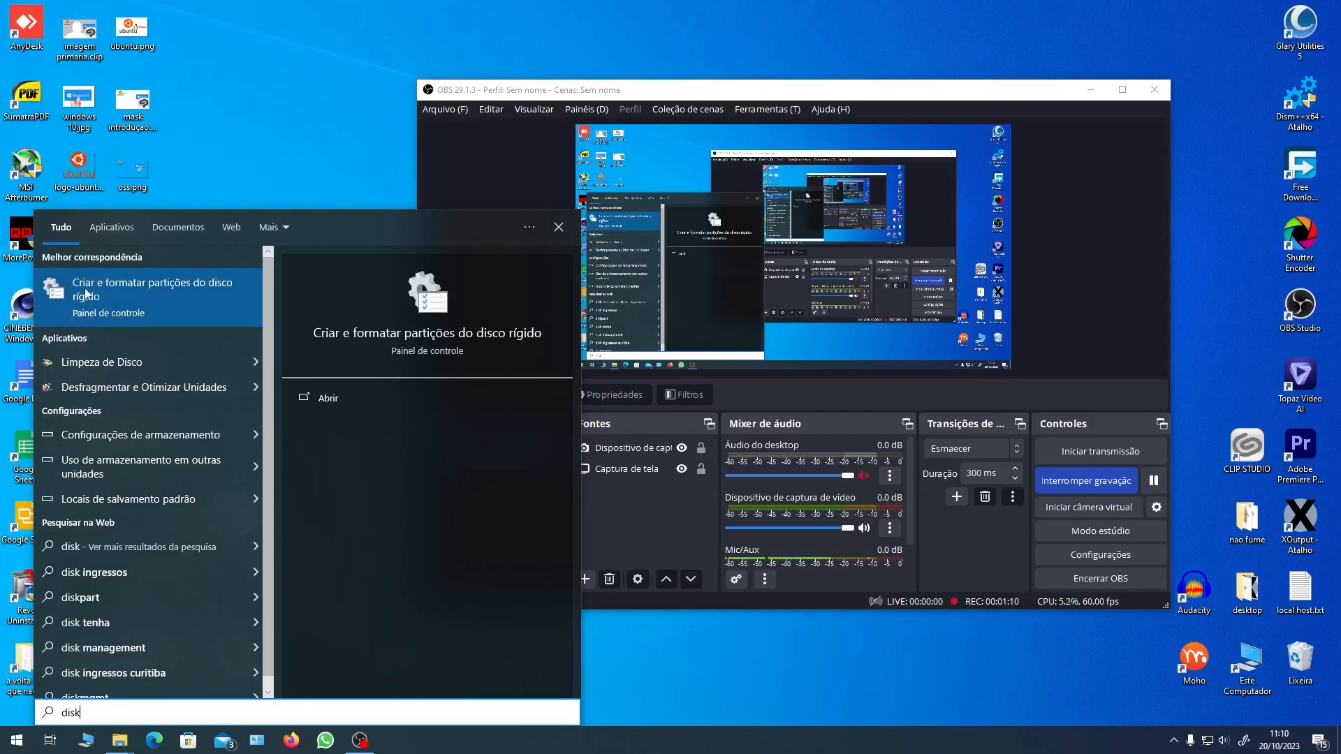
left_click(140, 292)
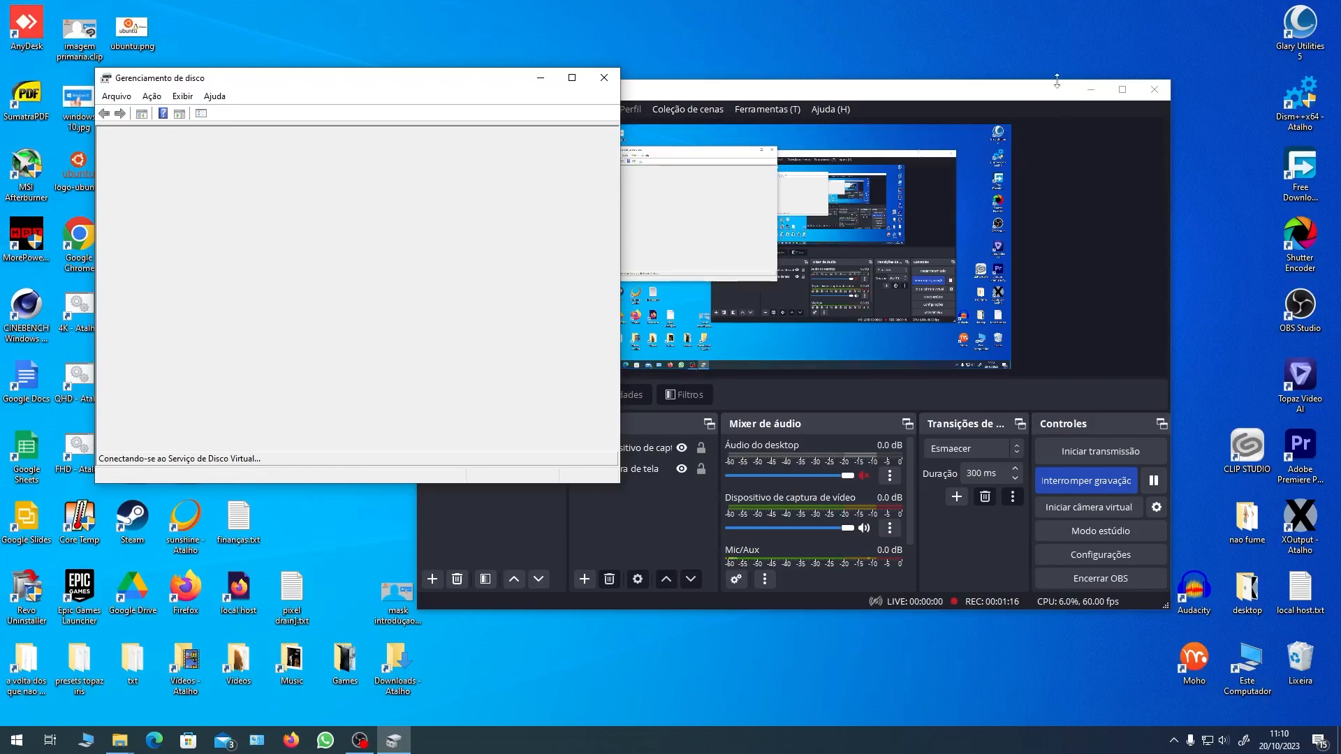
Minimize the OBS window and move the Disk Management window to the middle of the desktop
left_click(1091, 89)
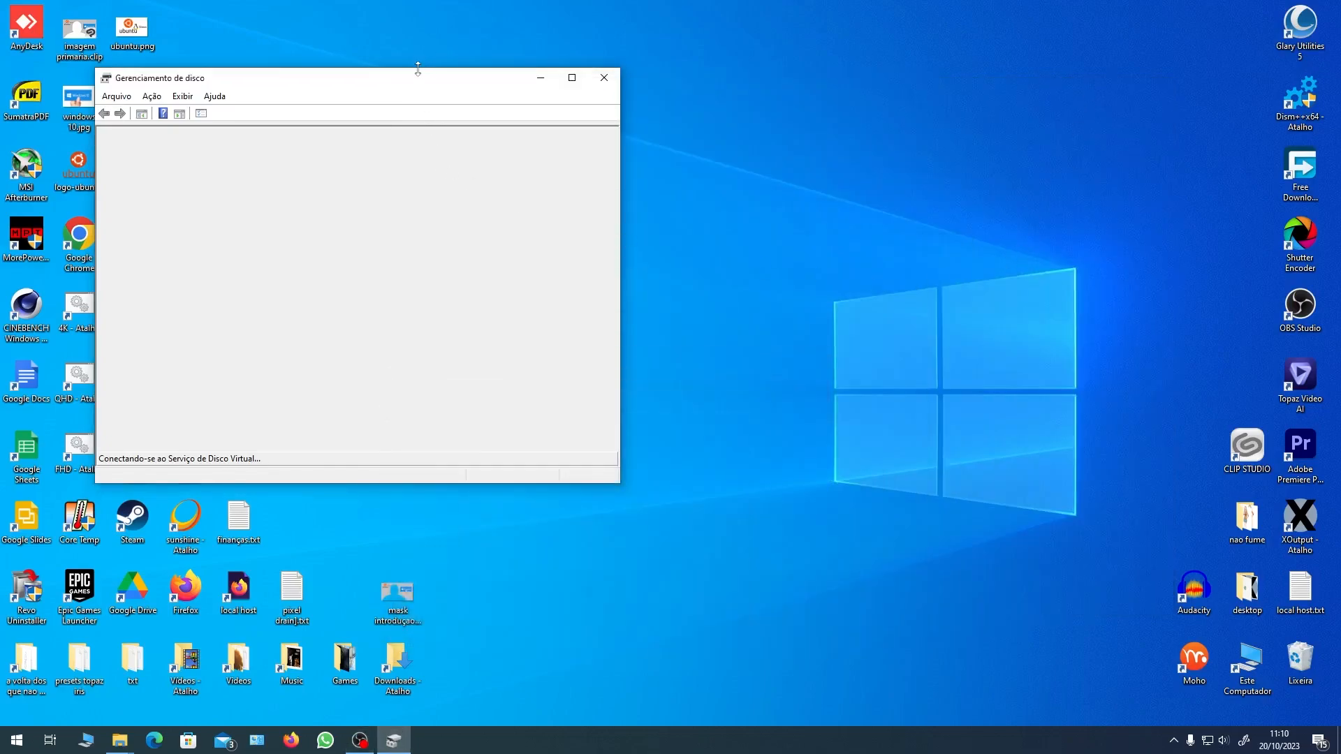
left_click_drag(417, 77, 649, 140)
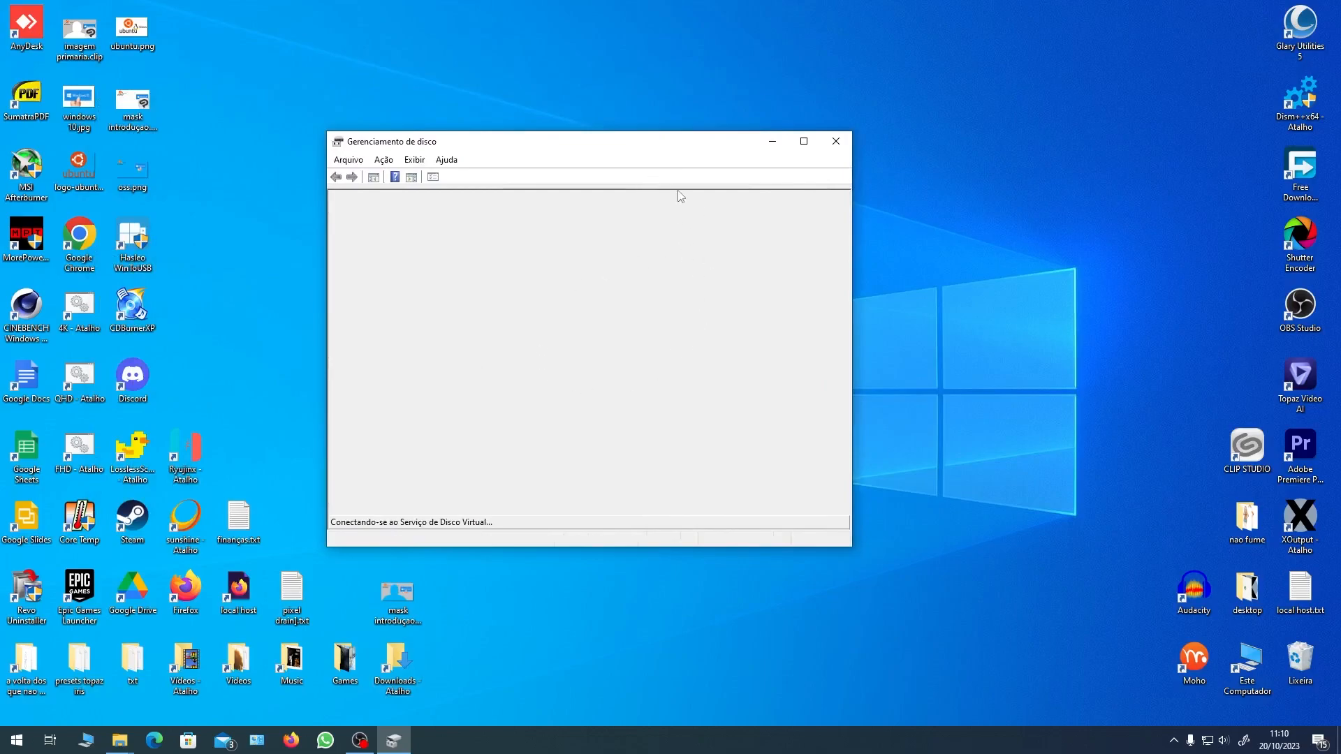
left_click_drag(668, 148, 762, 231)
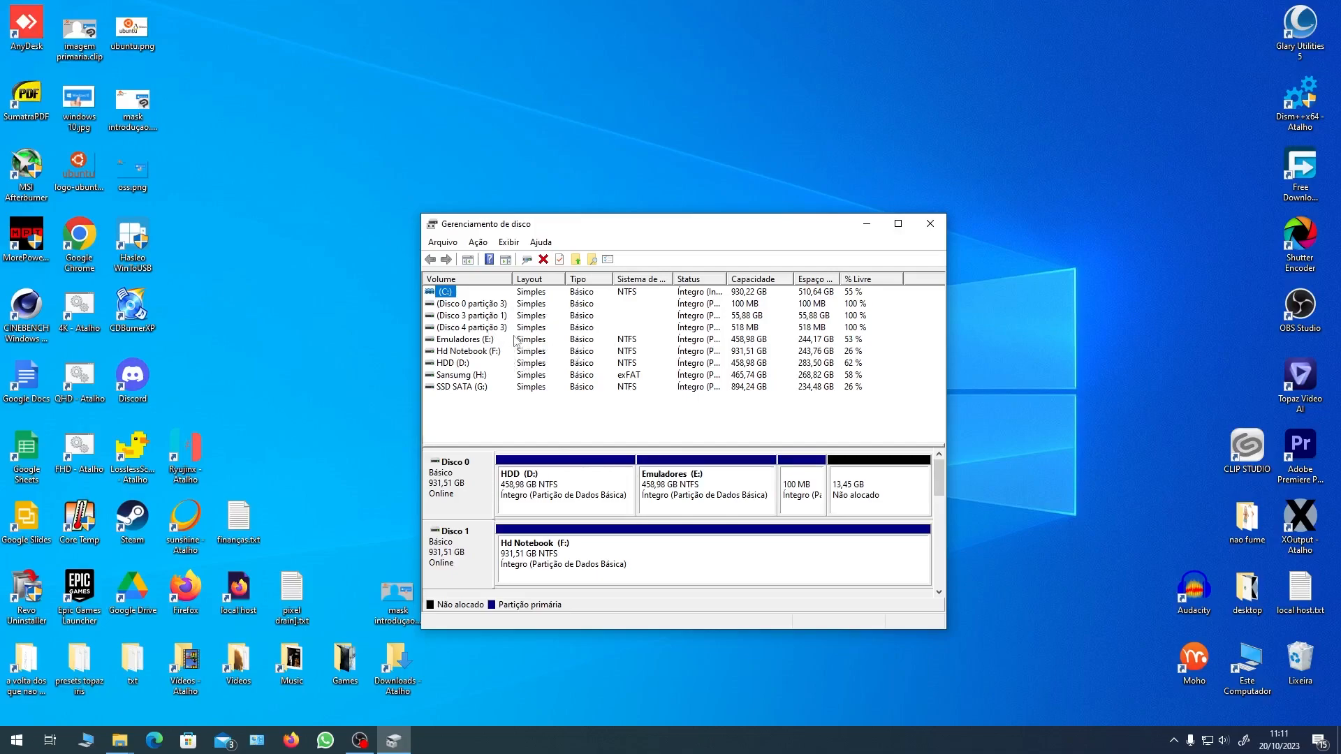
Examine the primary partition and the unallocated space on Disco 3
left_click_drag(937, 479, 949, 535)
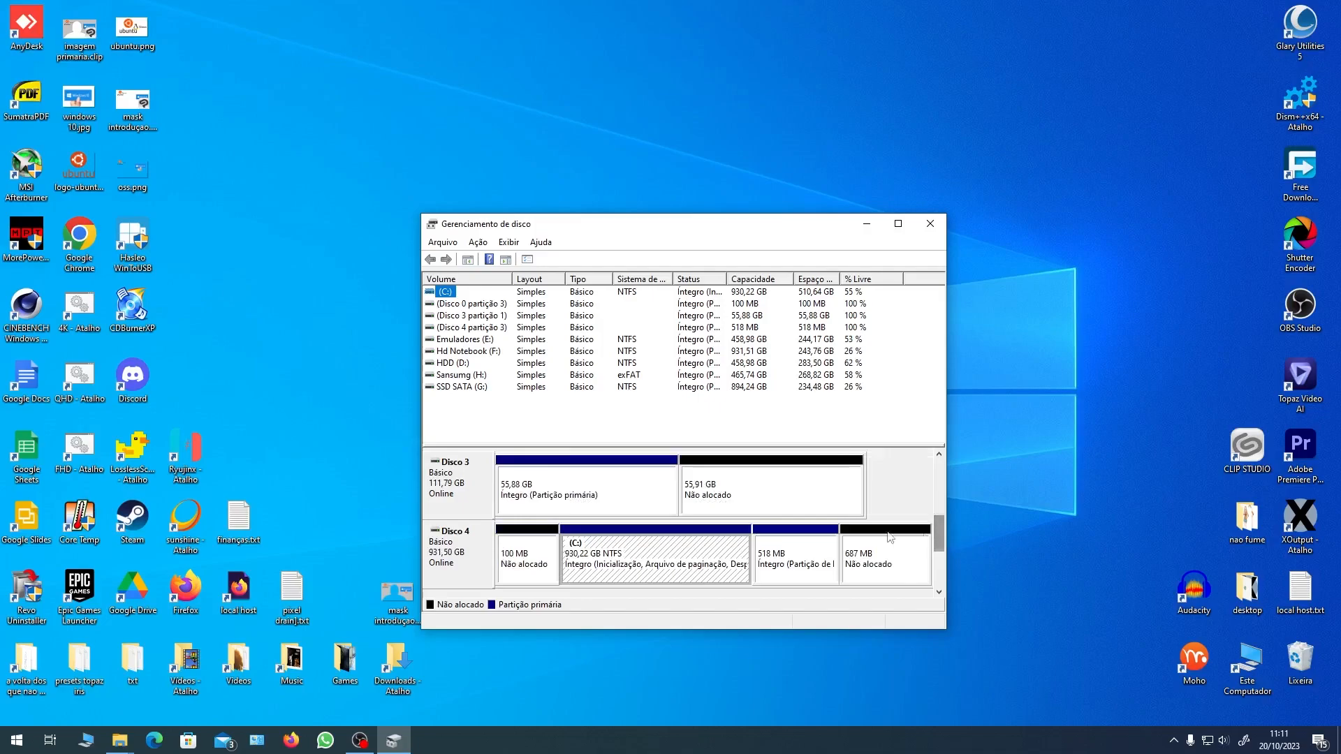
left_click(590, 499)
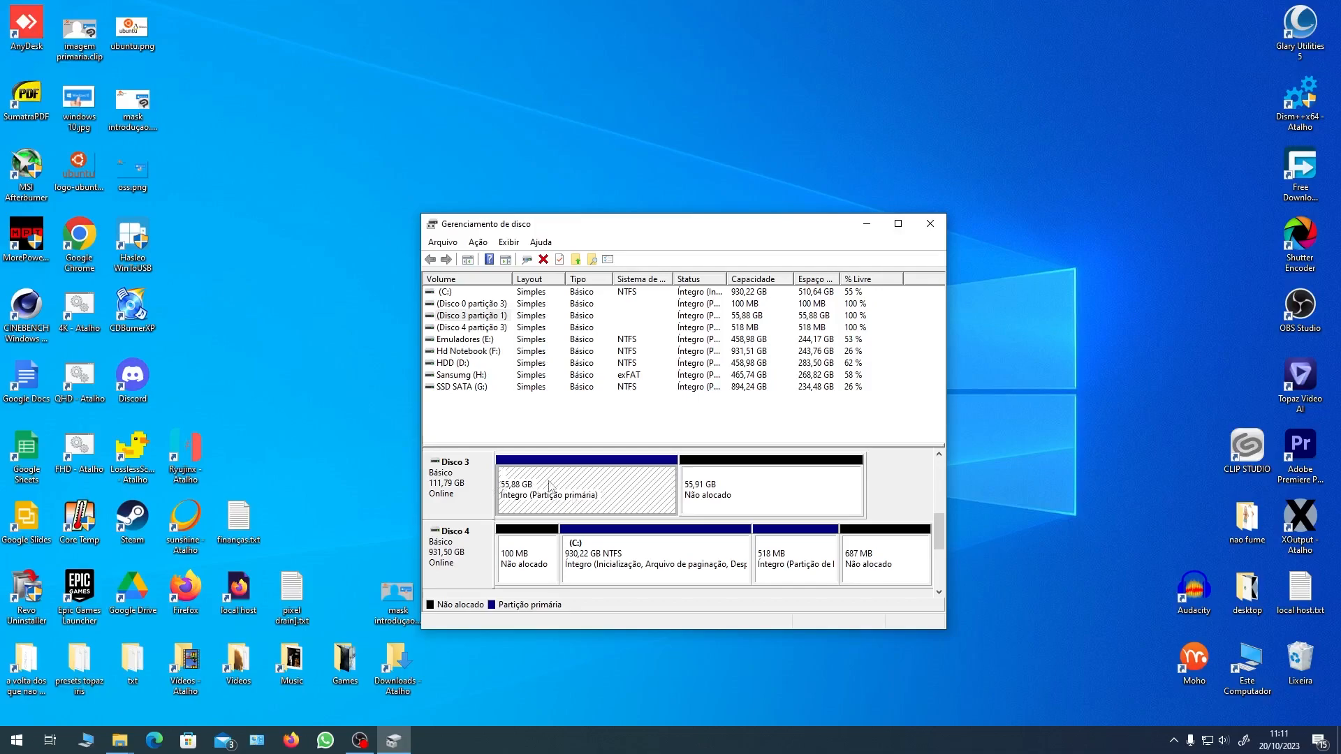
left_click(725, 486)
left_click(628, 492)
left_click(743, 485)
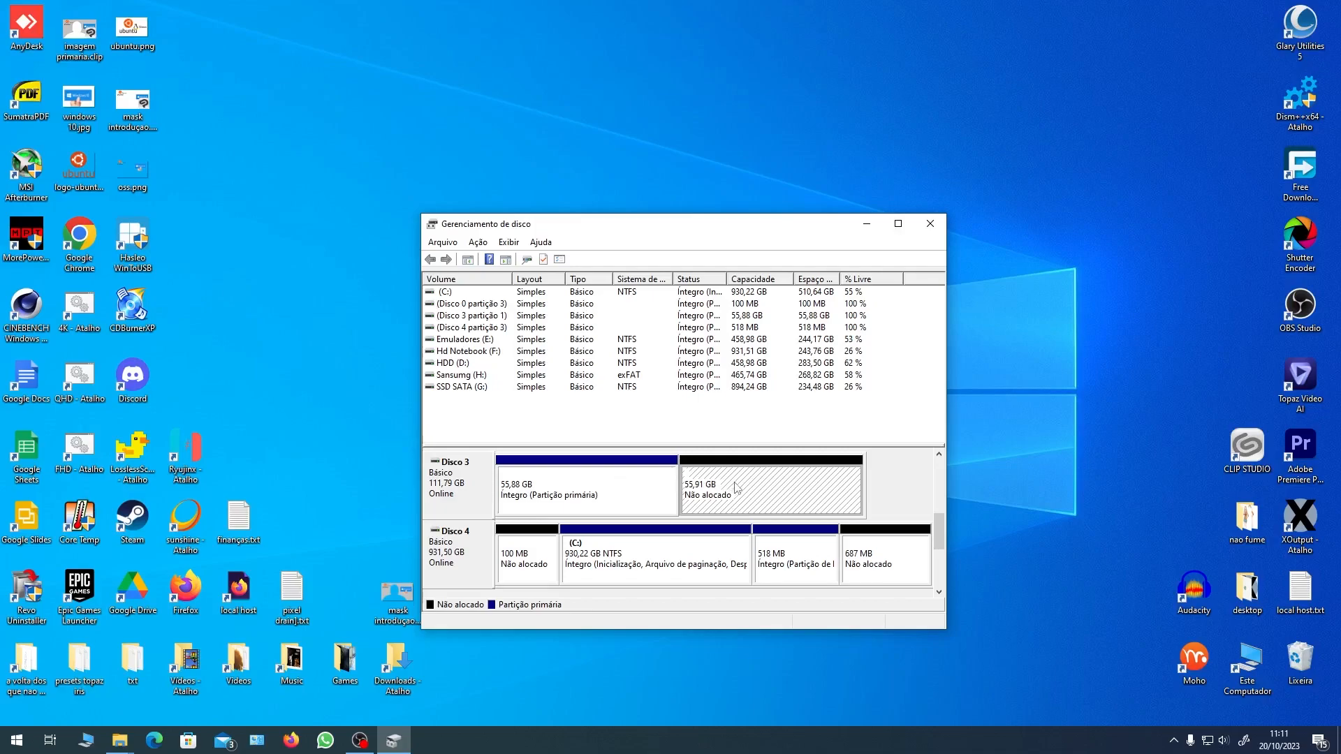
left_click(636, 487)
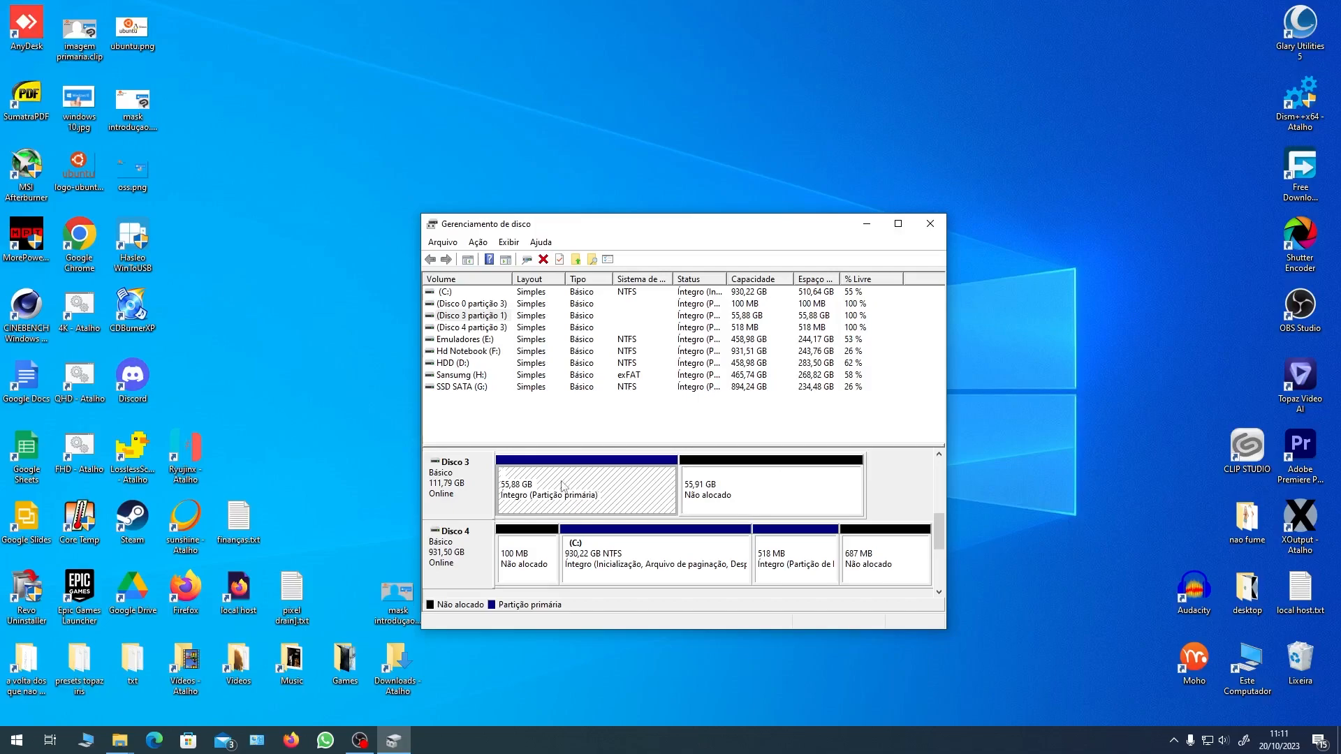
right_click(593, 482)
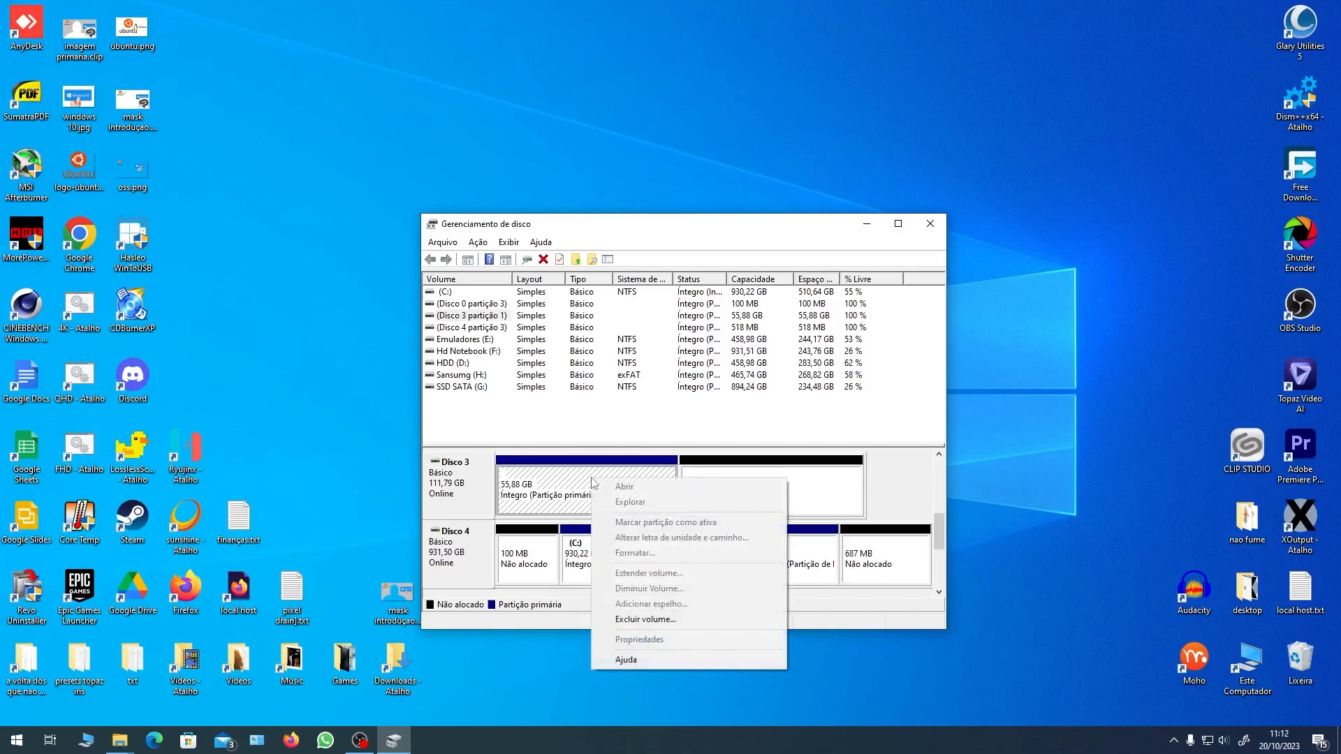
left_click(675, 625)
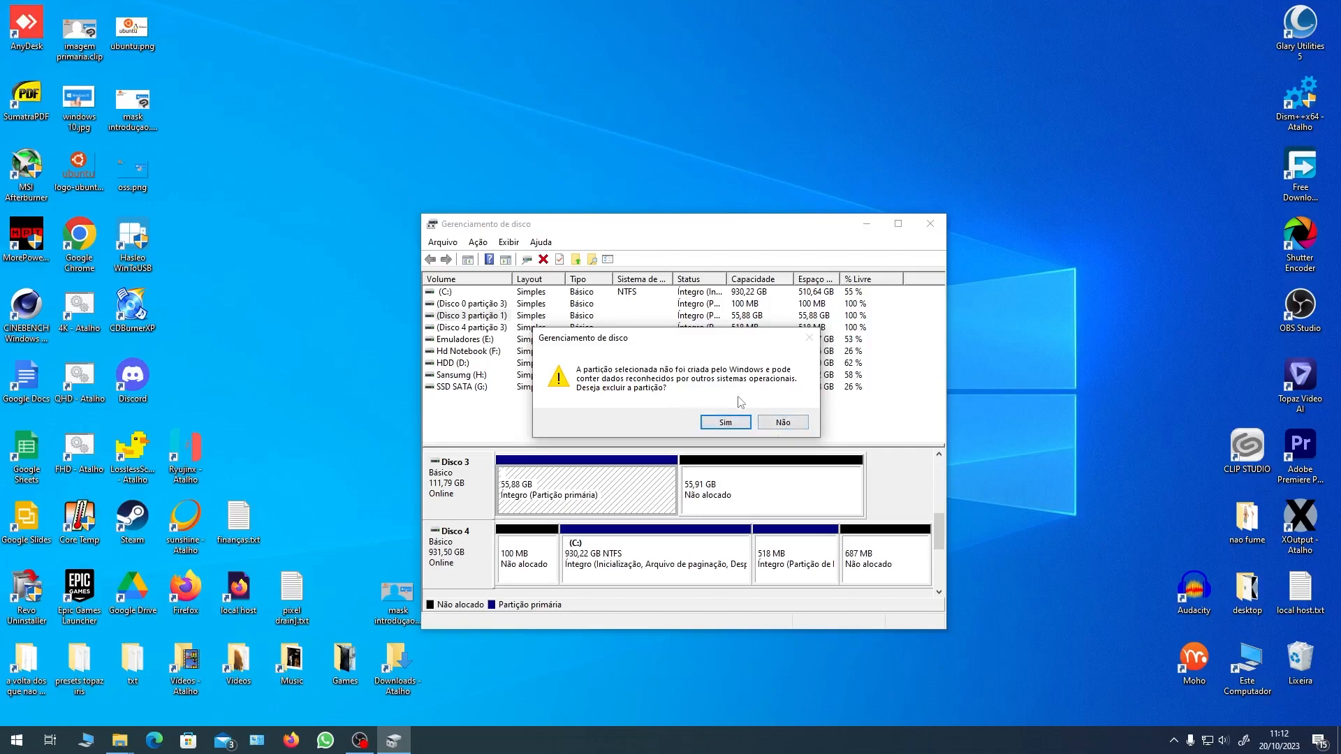
left_click(783, 422)
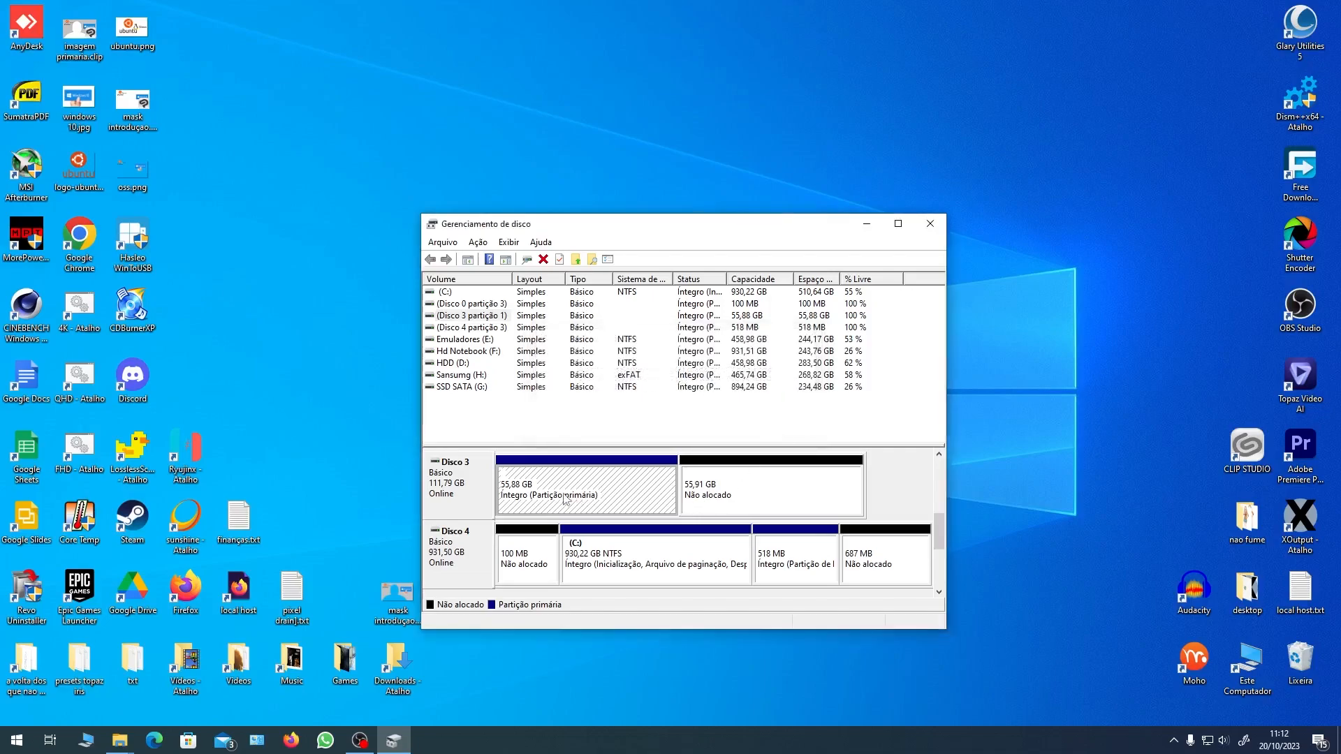
left_click(689, 497)
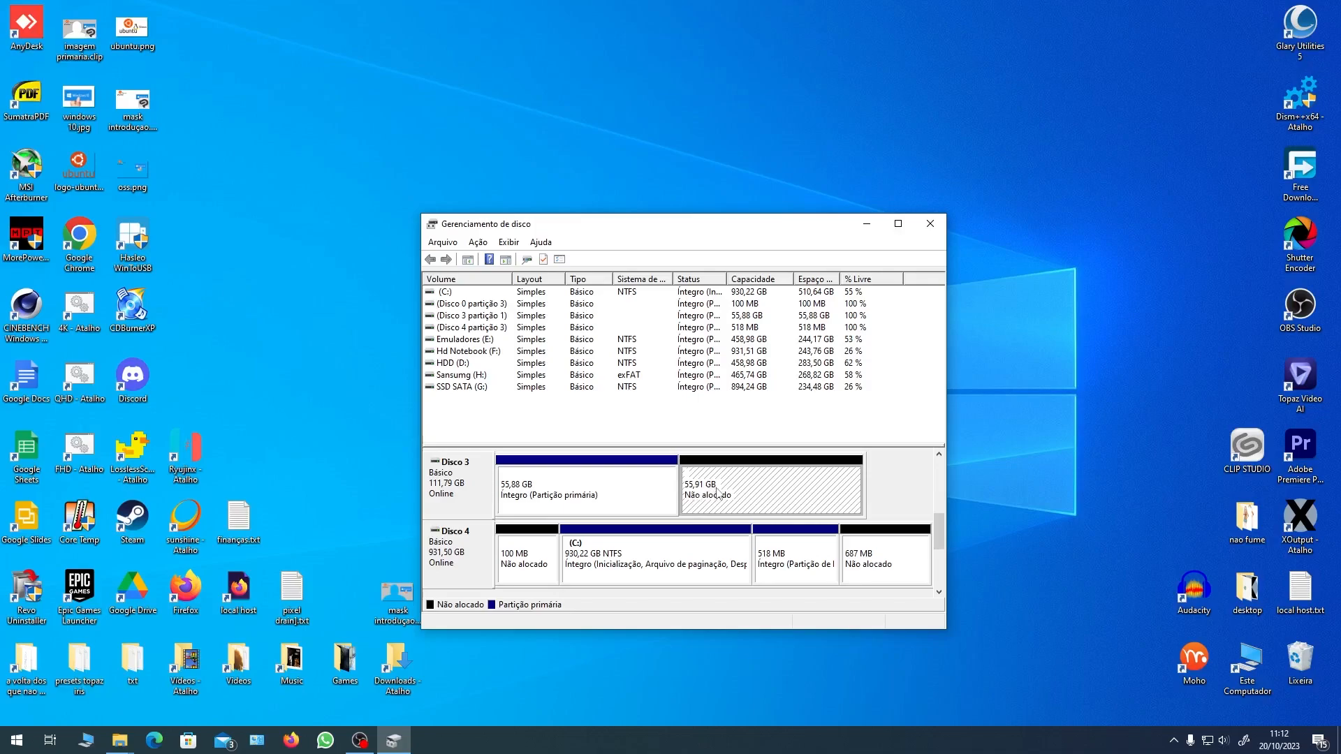
left_click(595, 489)
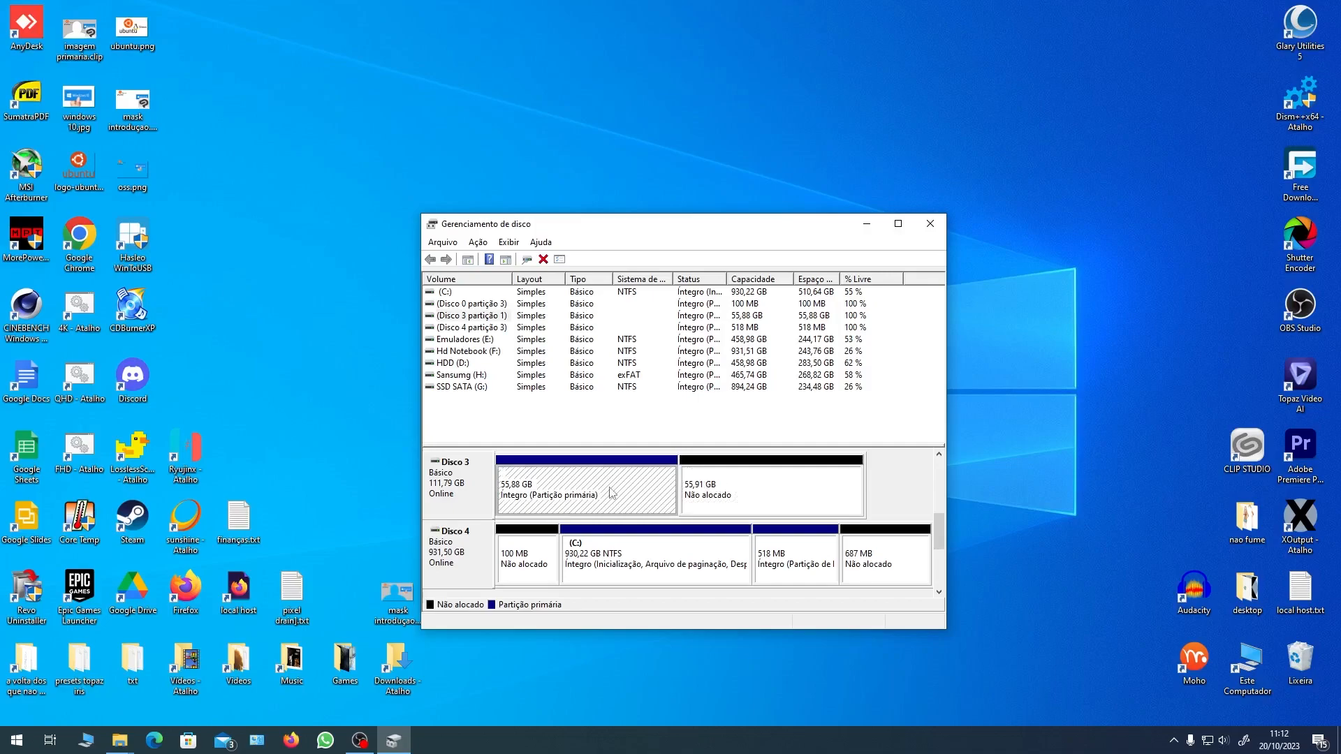
right_click(610, 492)
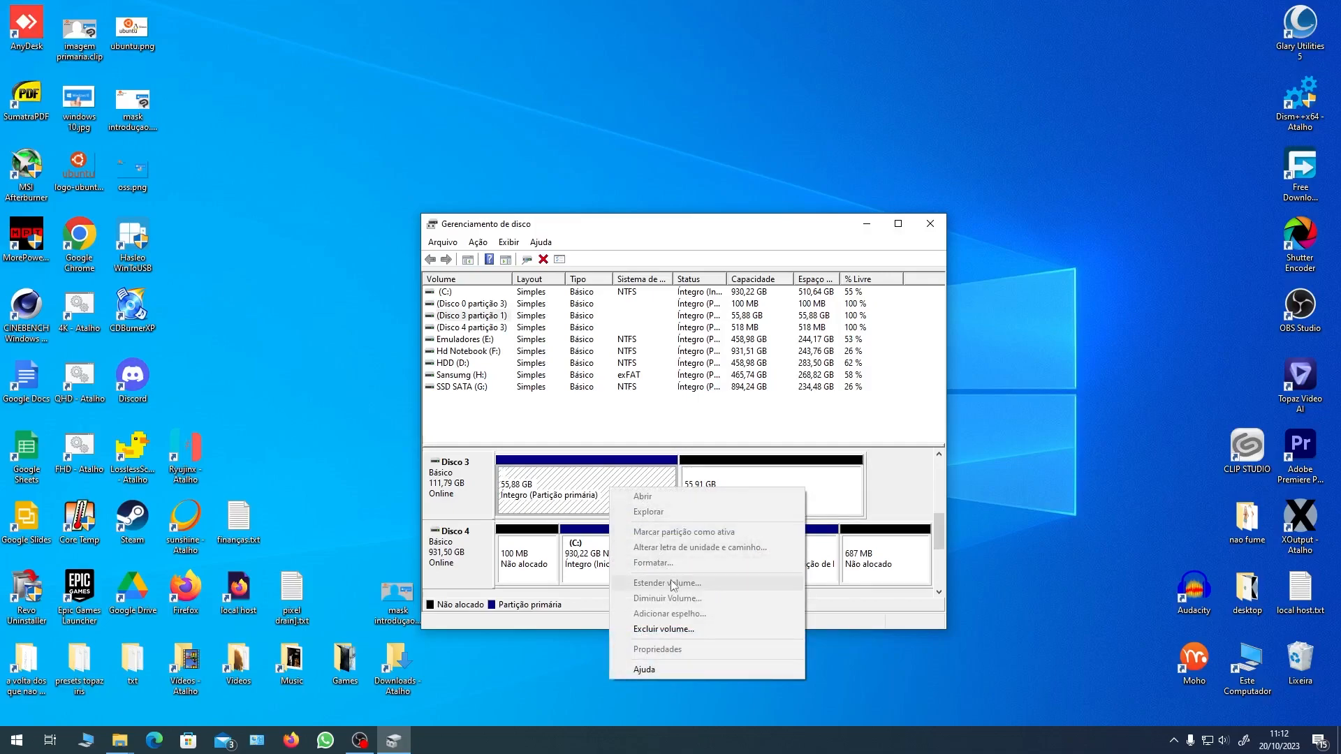
left_click(581, 501)
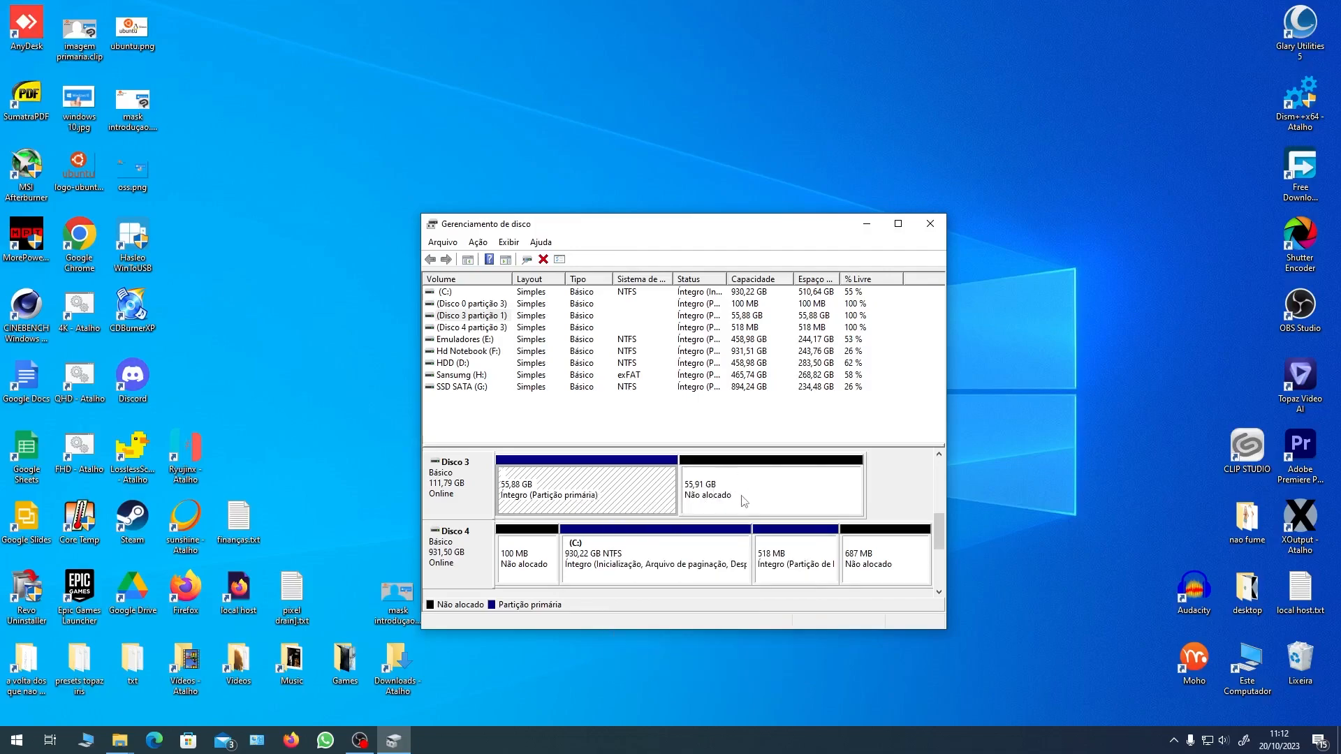
Delete the primary partition on Disco 3 and confirm its removal
right_click(622, 485)
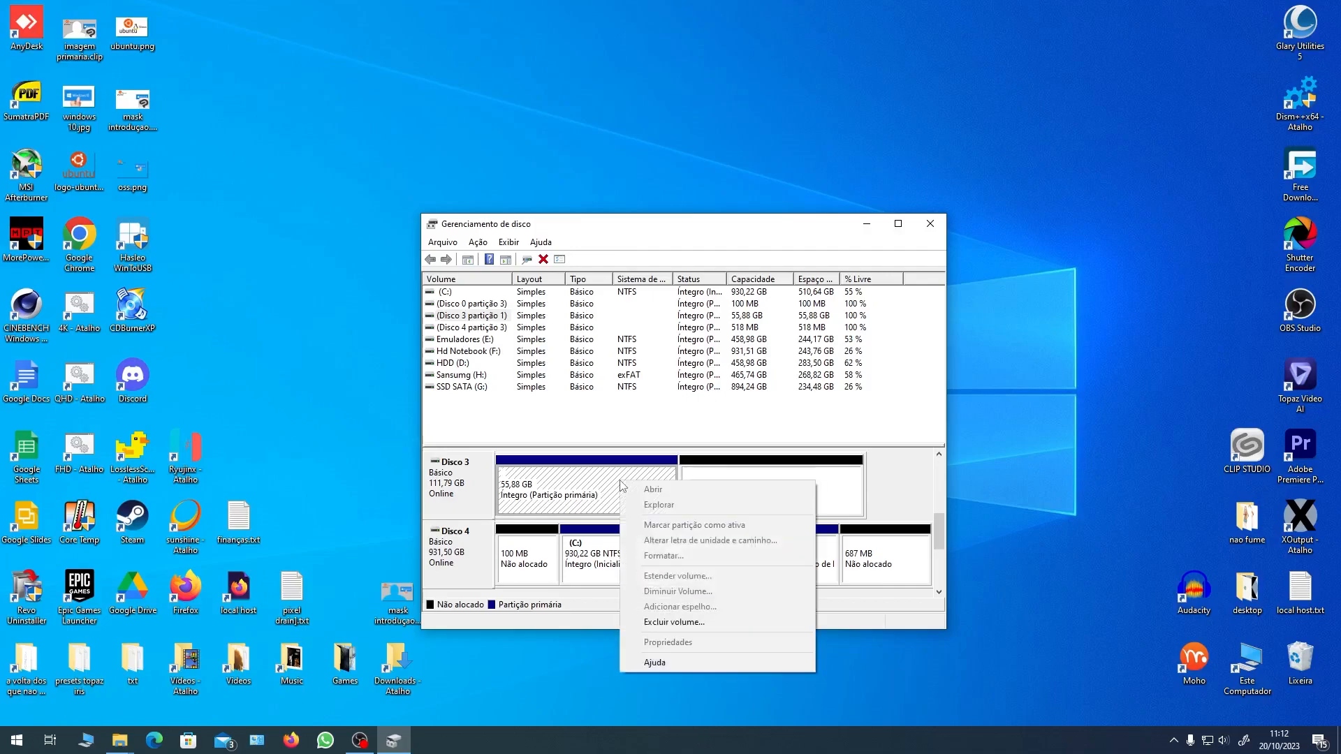
left_click(694, 623)
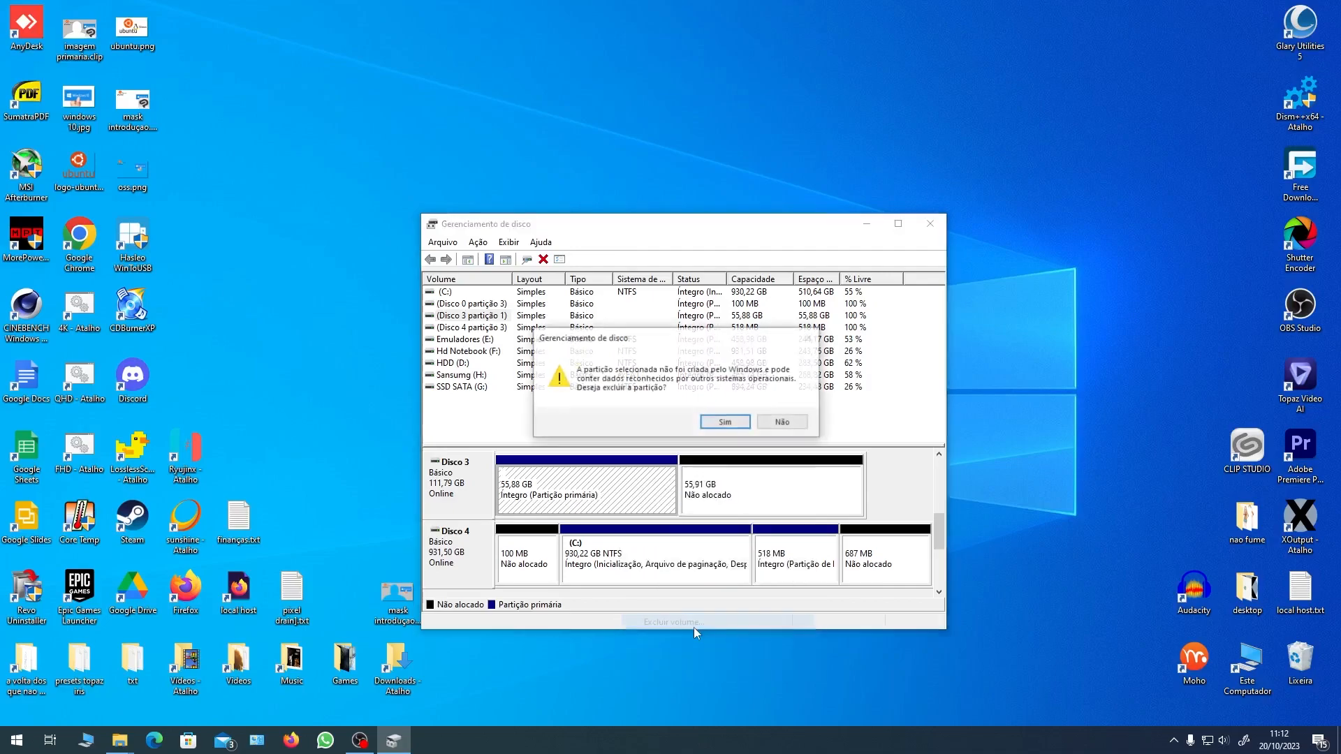
left_click(717, 422)
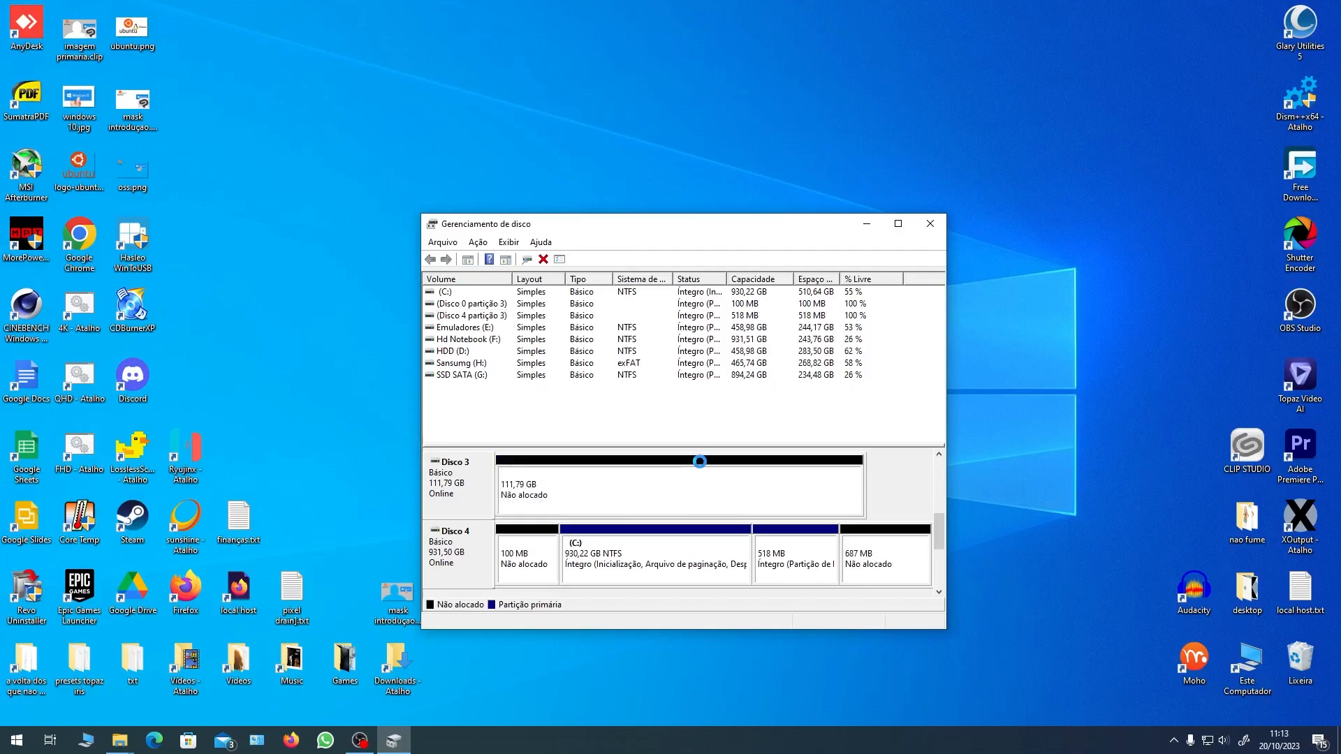
left_click(611, 494)
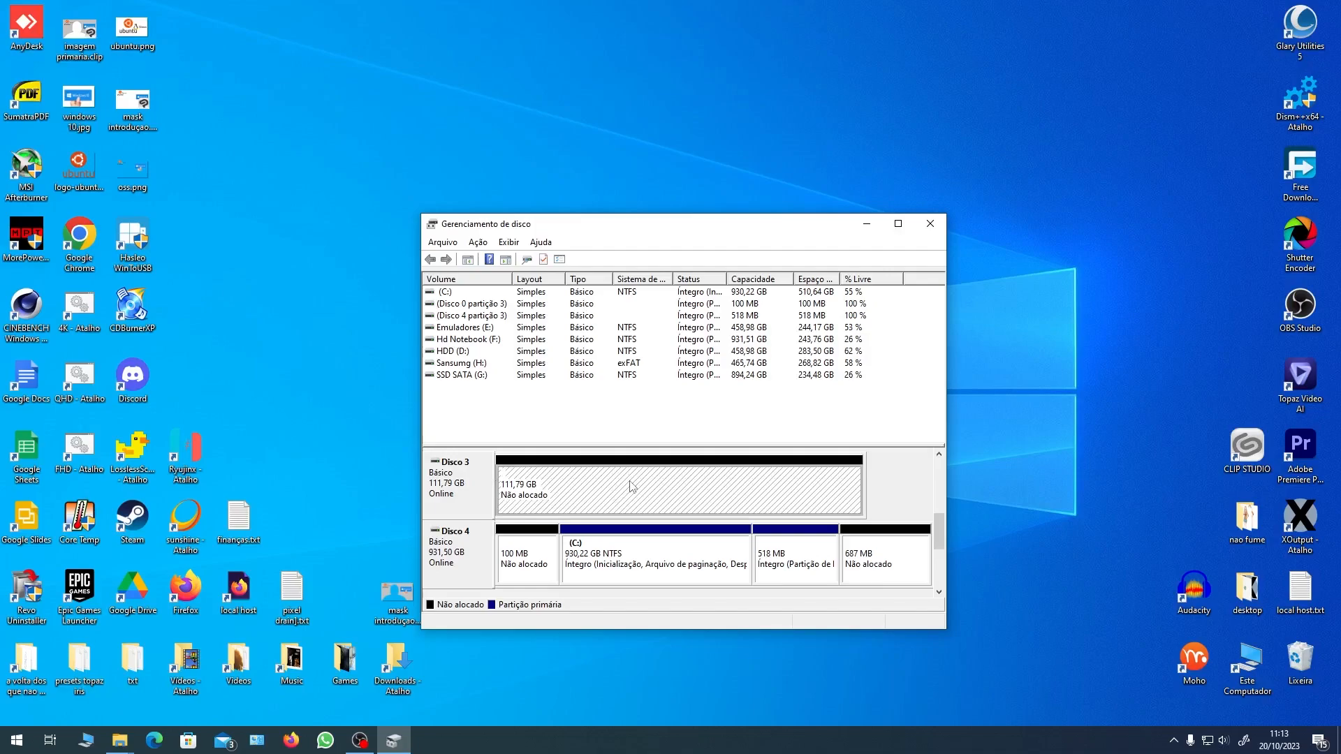
right_click(623, 492)
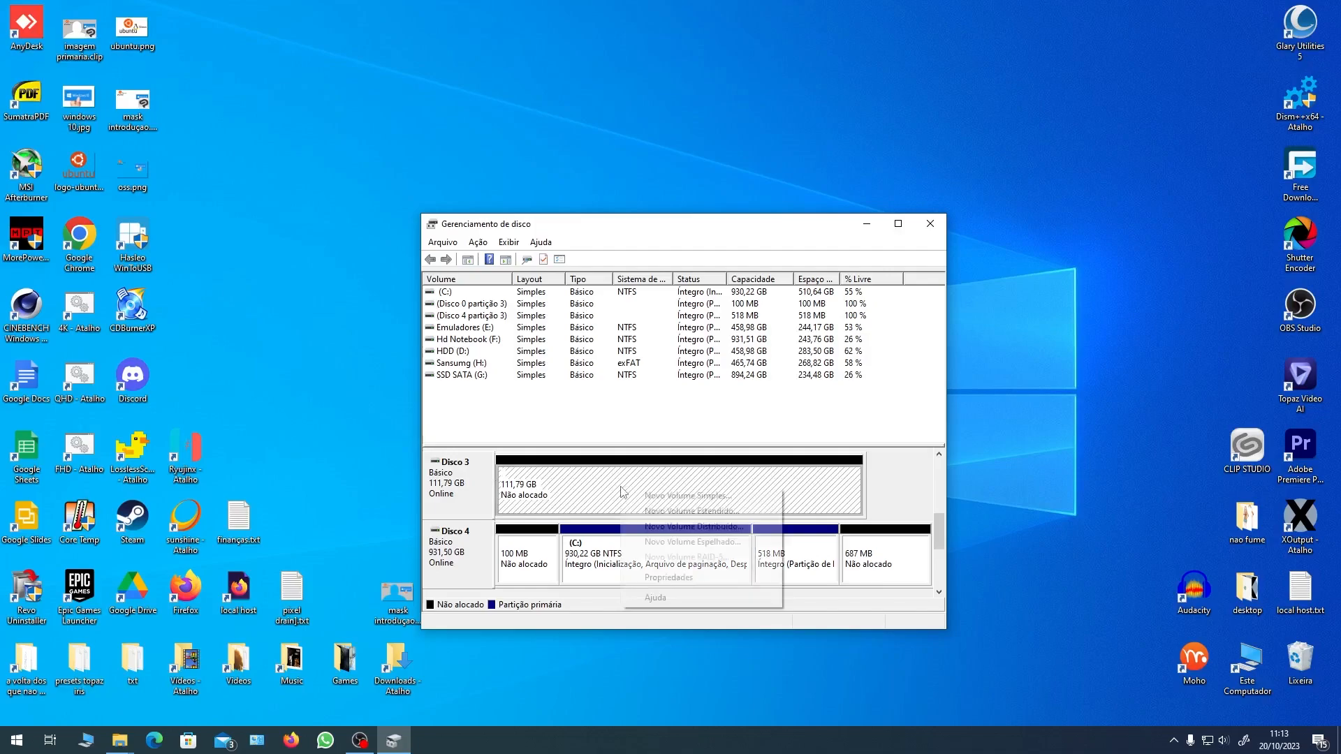
left_click(614, 487)
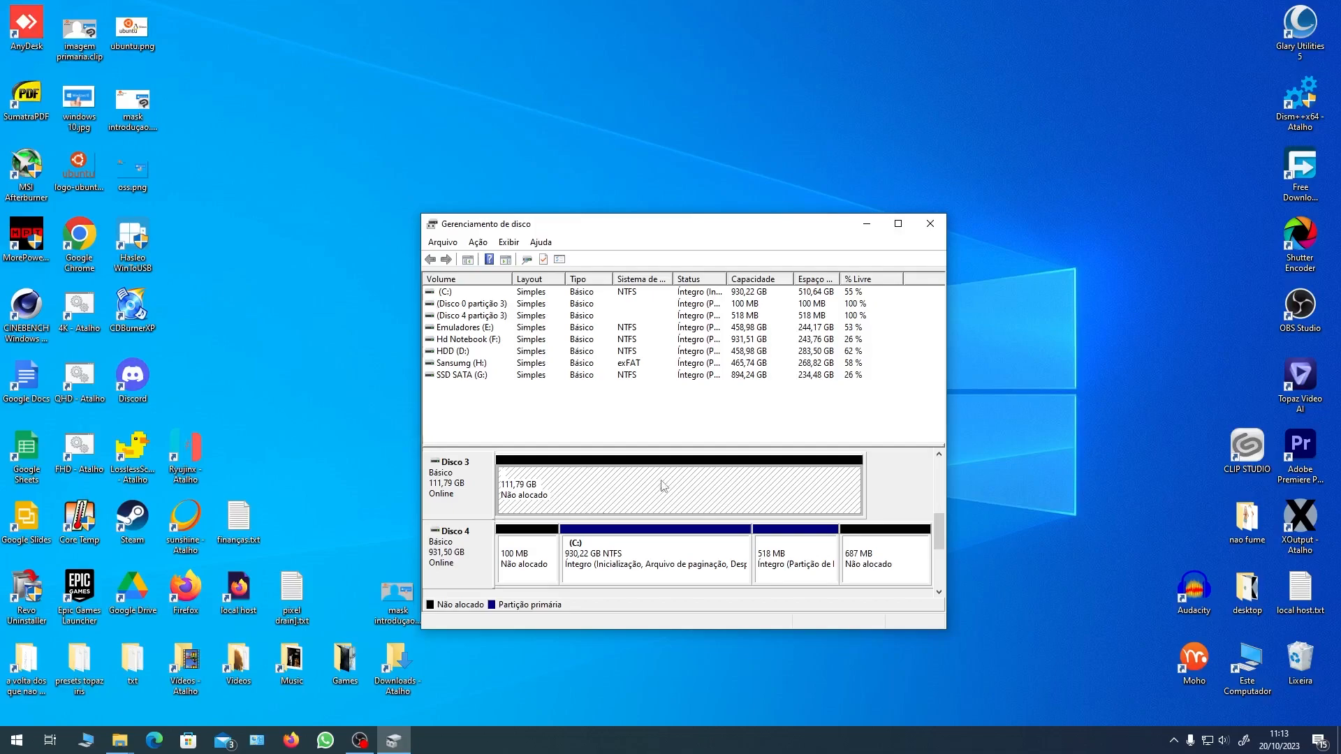
Start a new simple volume in the unallocated space of Disco 3 with a size of 50000 MB
right_click(610, 489)
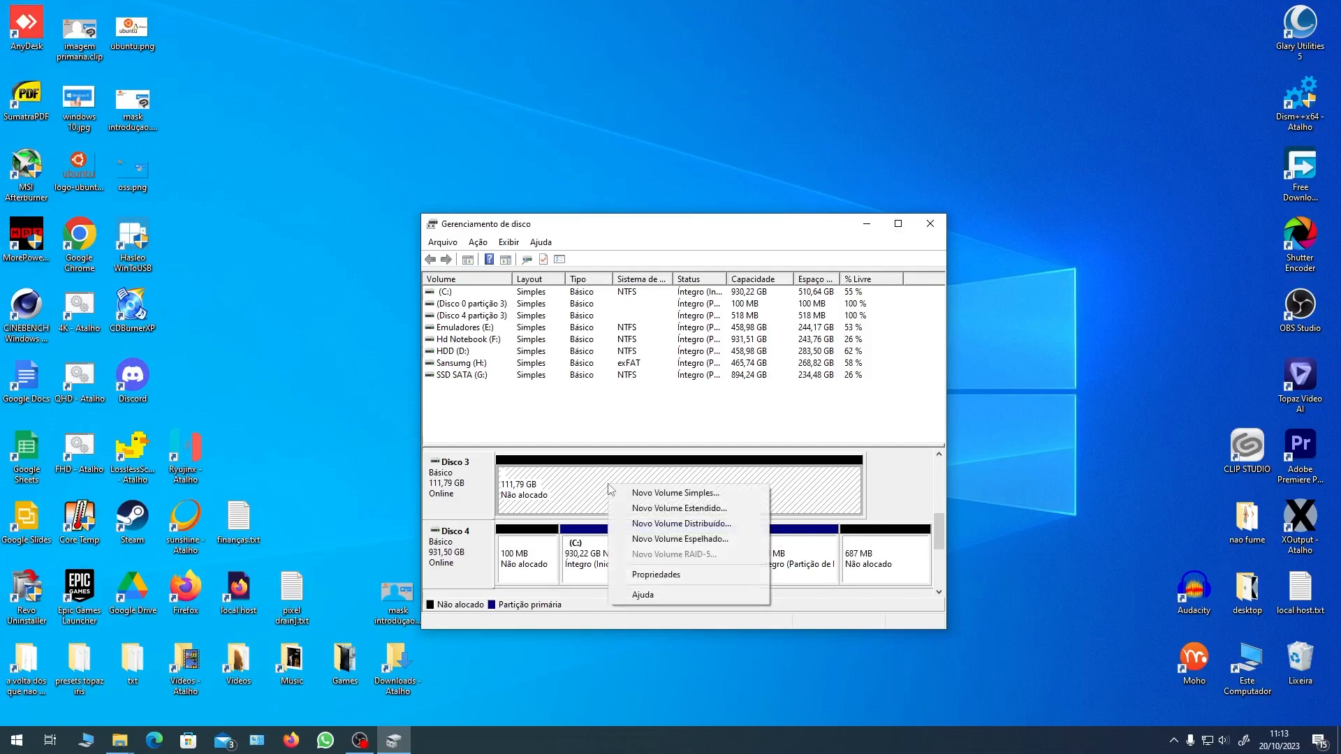
left_click(655, 493)
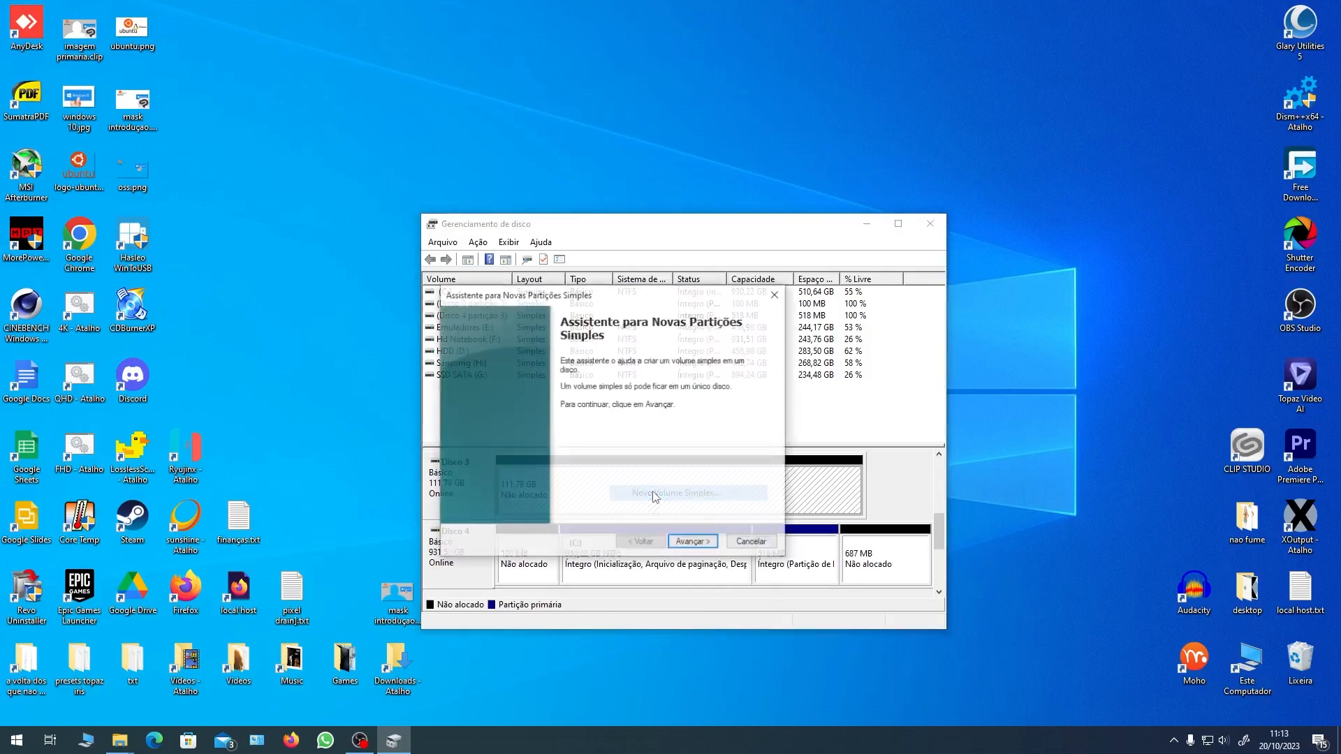
left_click(708, 544)
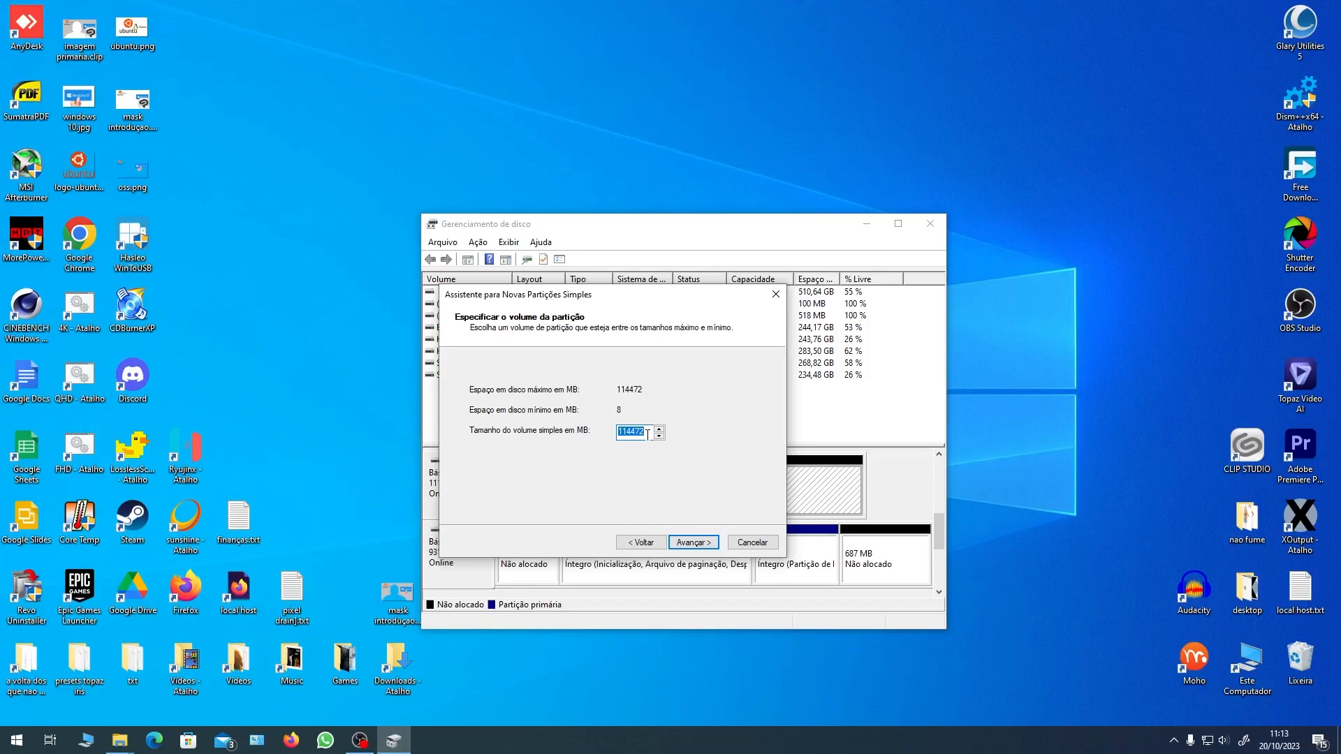
type("50000")
left_click(702, 545)
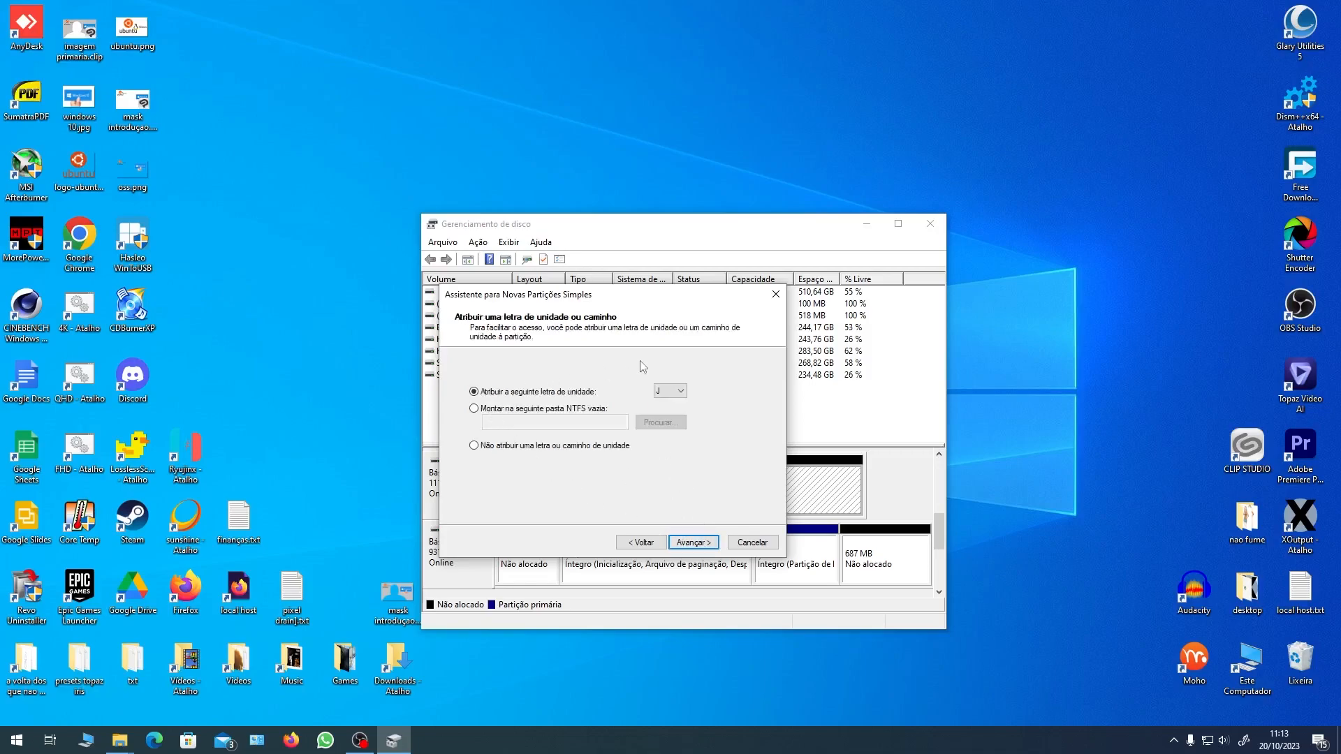
Assign drive letter J to the new volume and continue to the formatting options
left_click(679, 393)
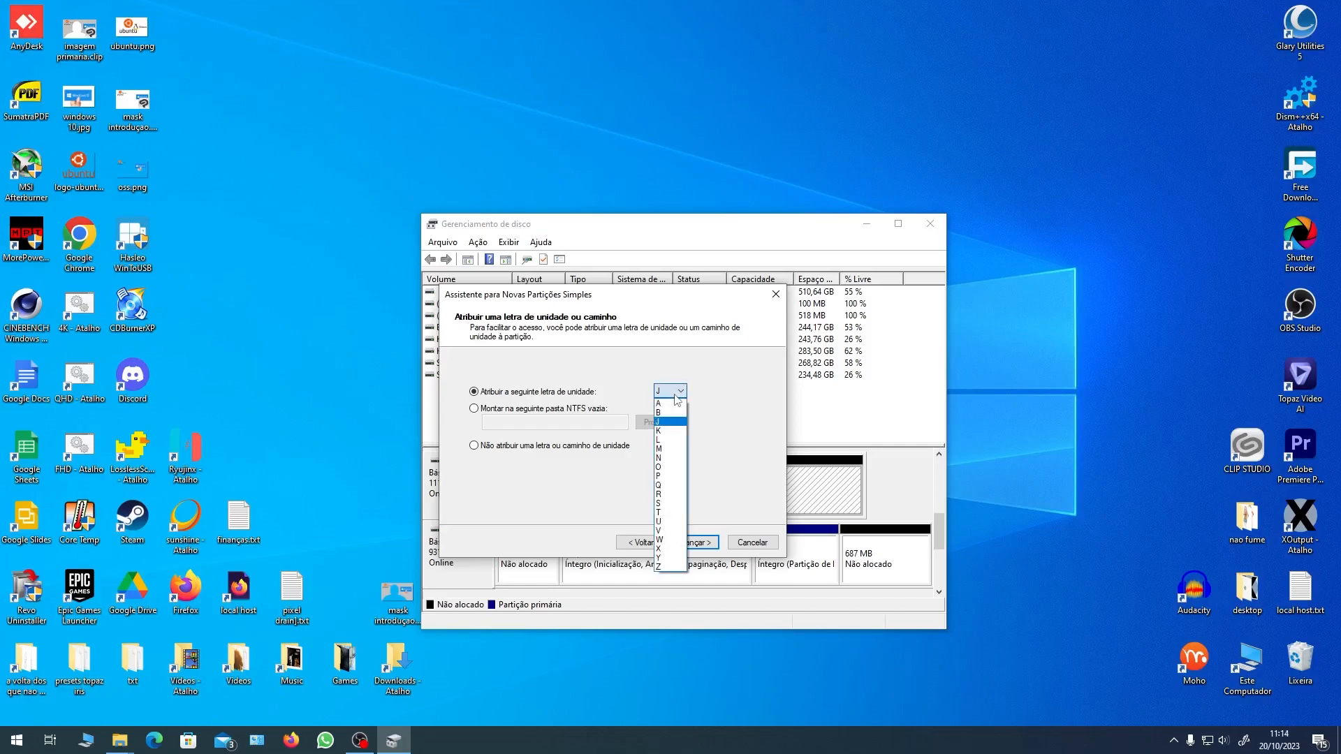
left_click(677, 395)
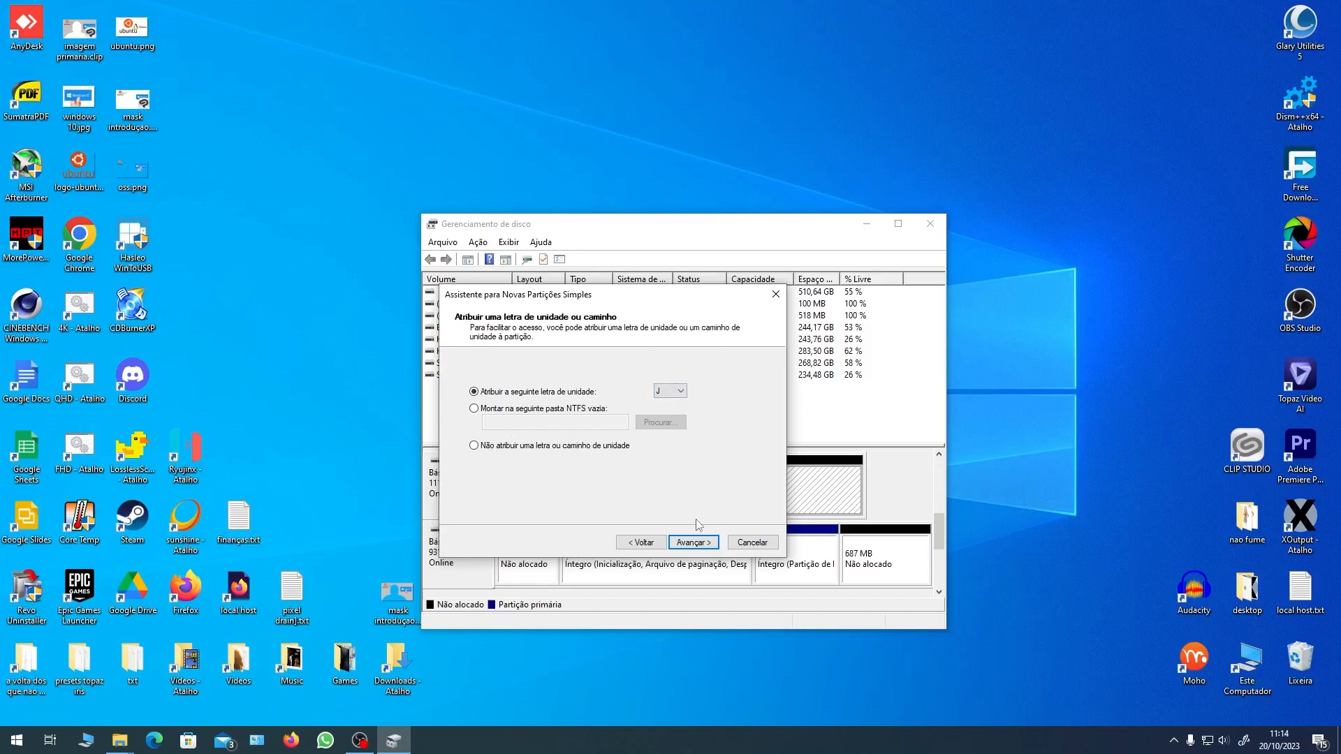
left_click(695, 543)
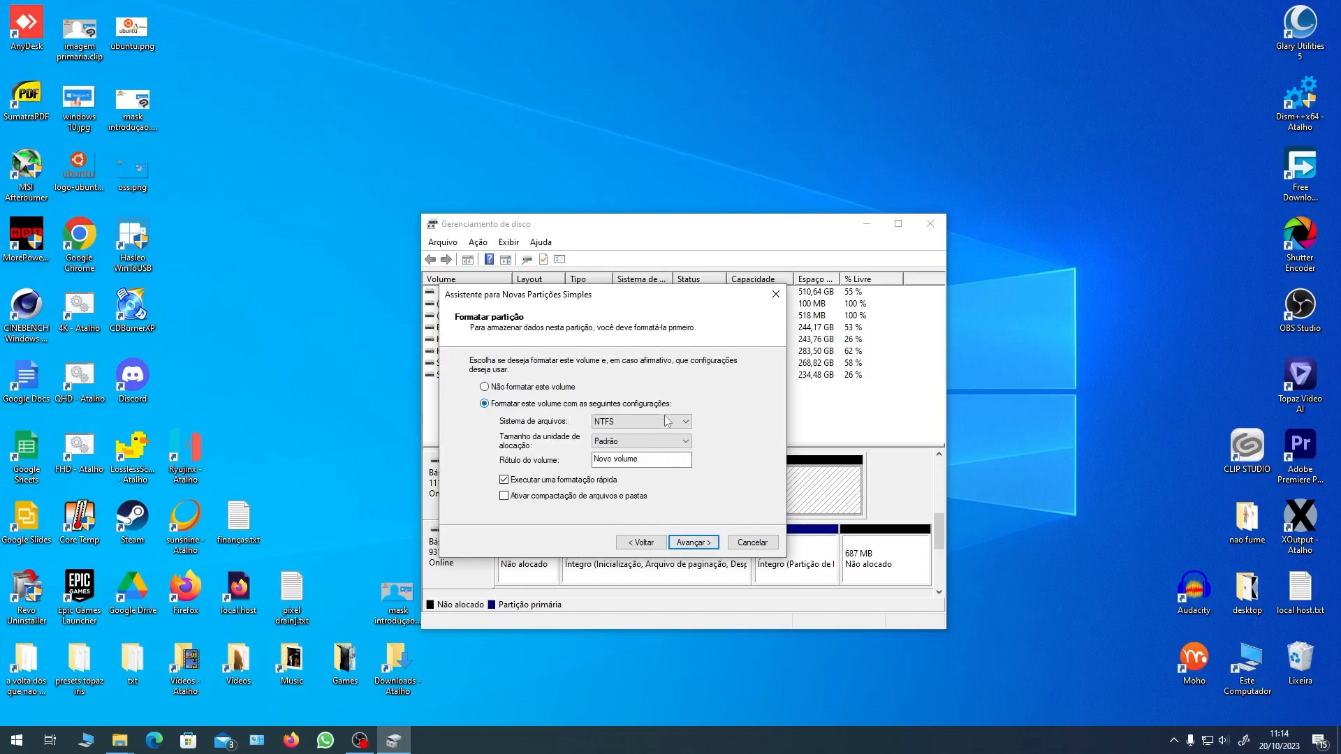
Keep NTFS as the file system, label the new volume teste, finish creating it, and close its folder window
left_click(640, 422)
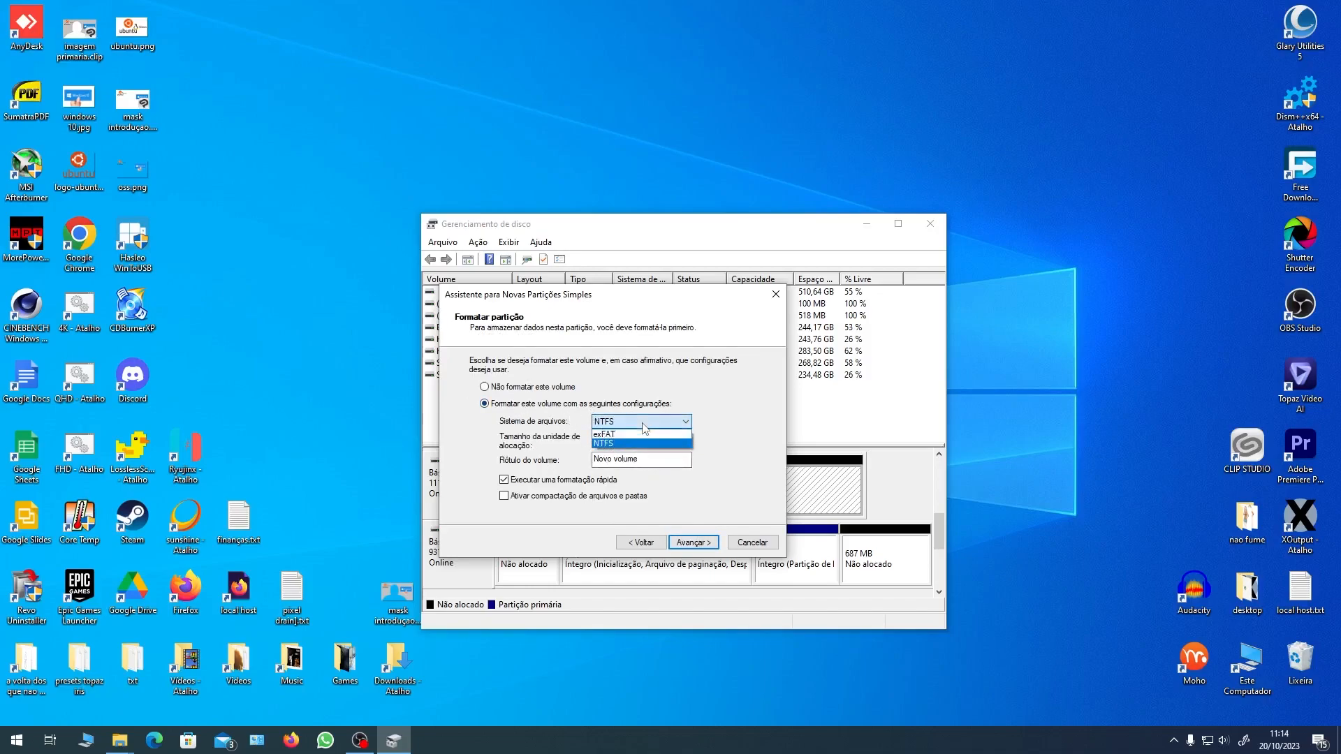
left_click(642, 423)
left_click(643, 423)
left_click(731, 430)
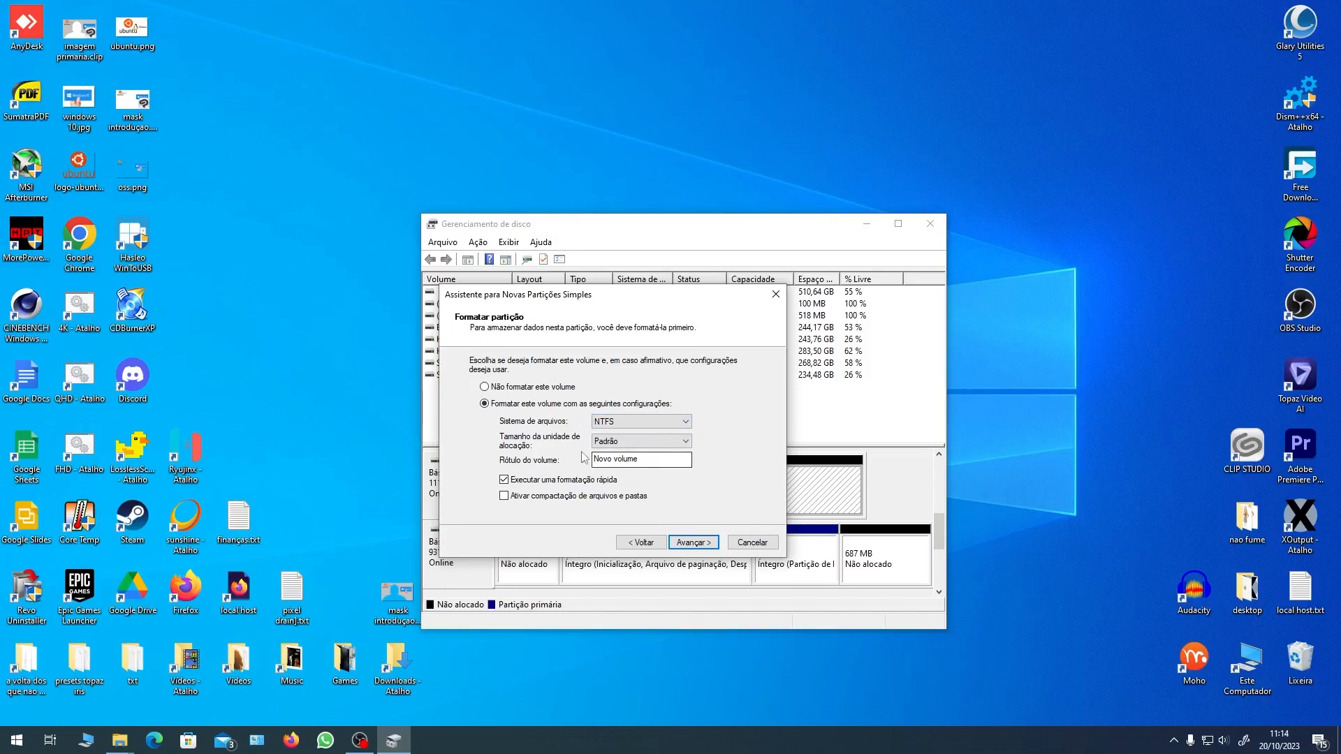
left_click_drag(653, 459, 570, 466)
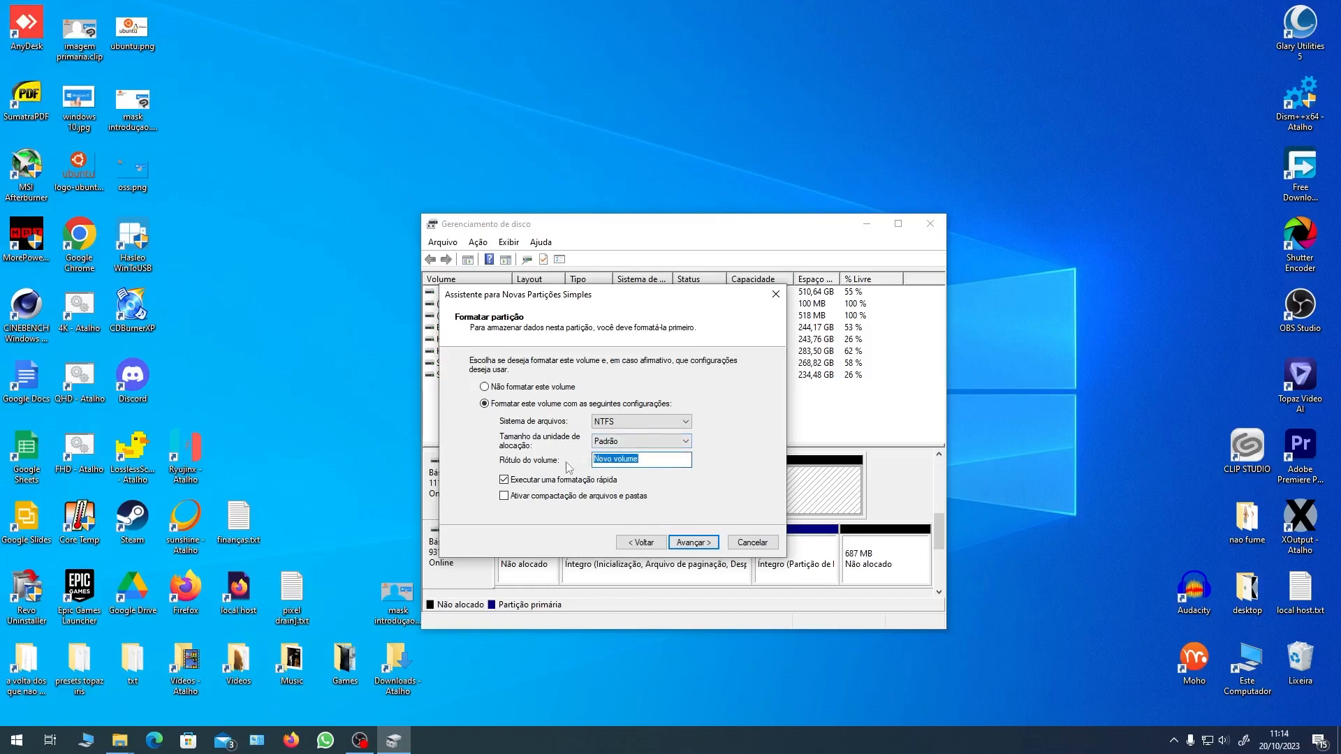
type("teste")
left_click(699, 543)
left_click(699, 544)
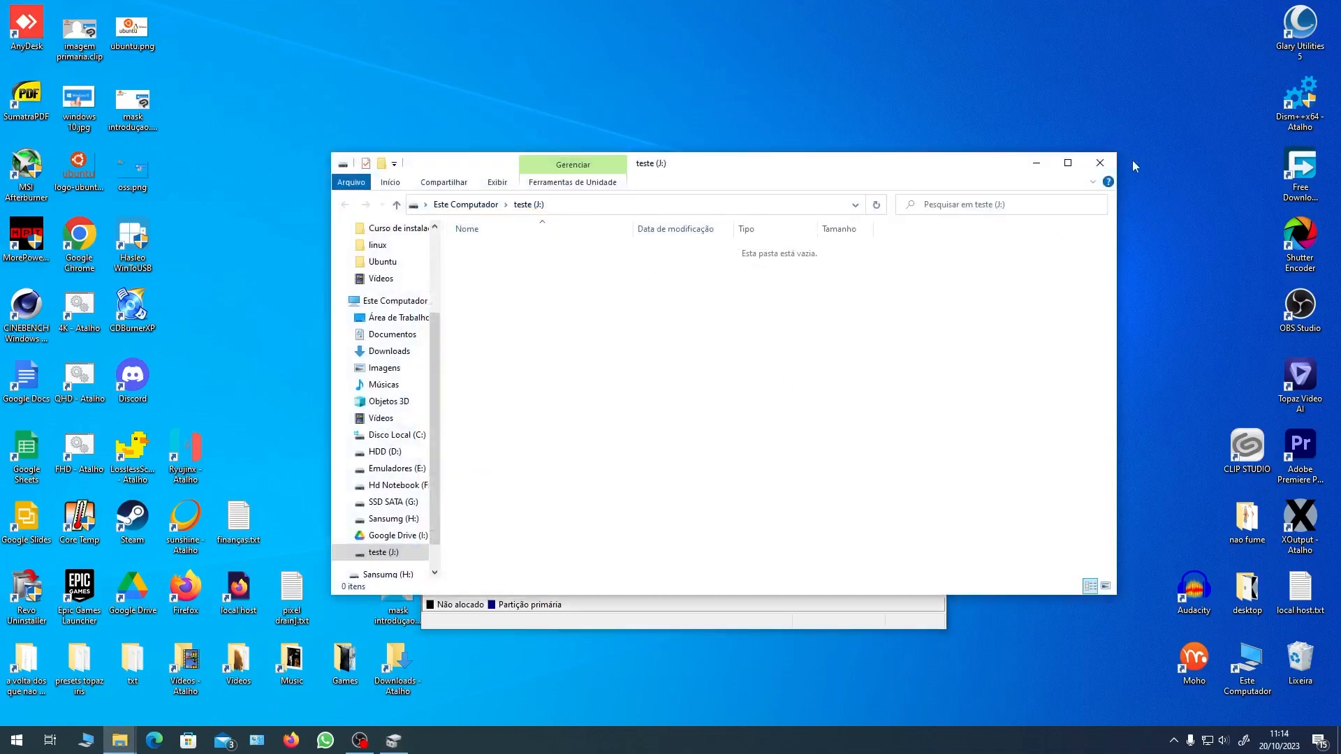
left_click(1100, 162)
Extend the teste (J:) volume with all 64471 MB of unallocated space on Disco 3
left_click(762, 495)
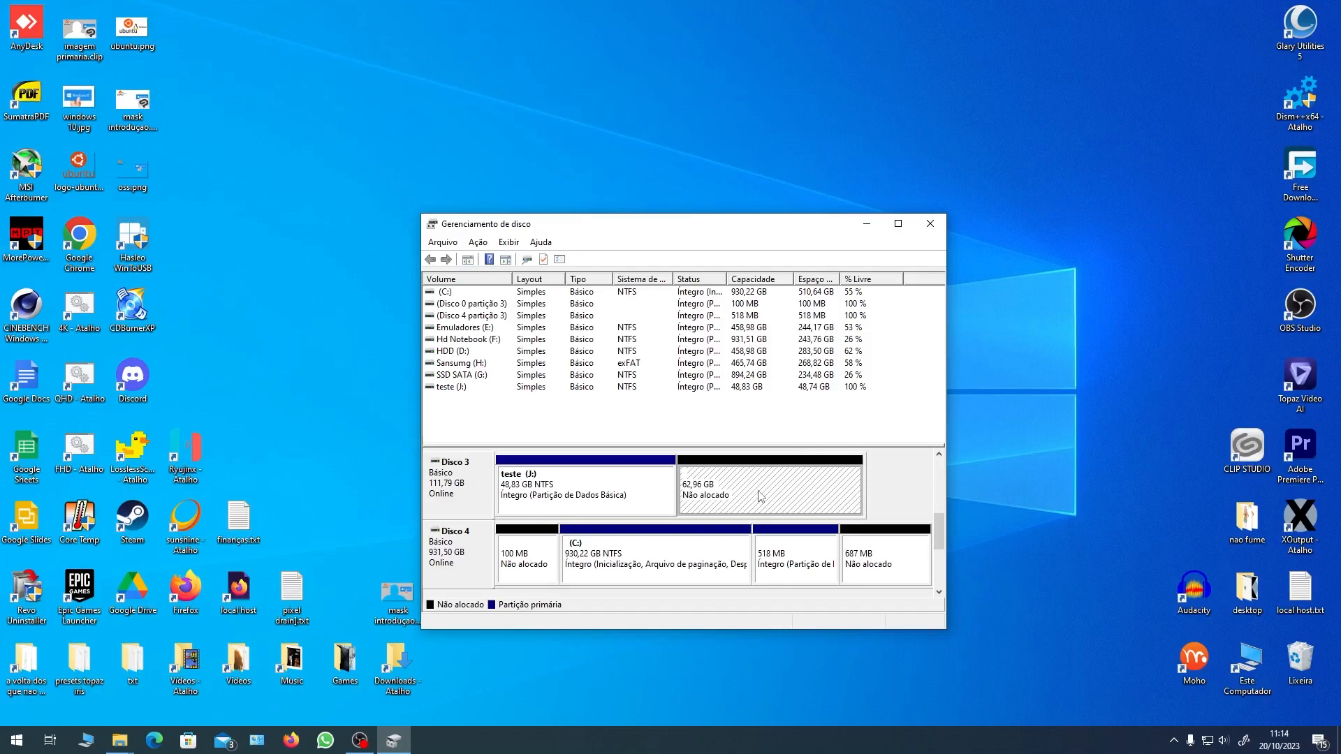
left_click(580, 493)
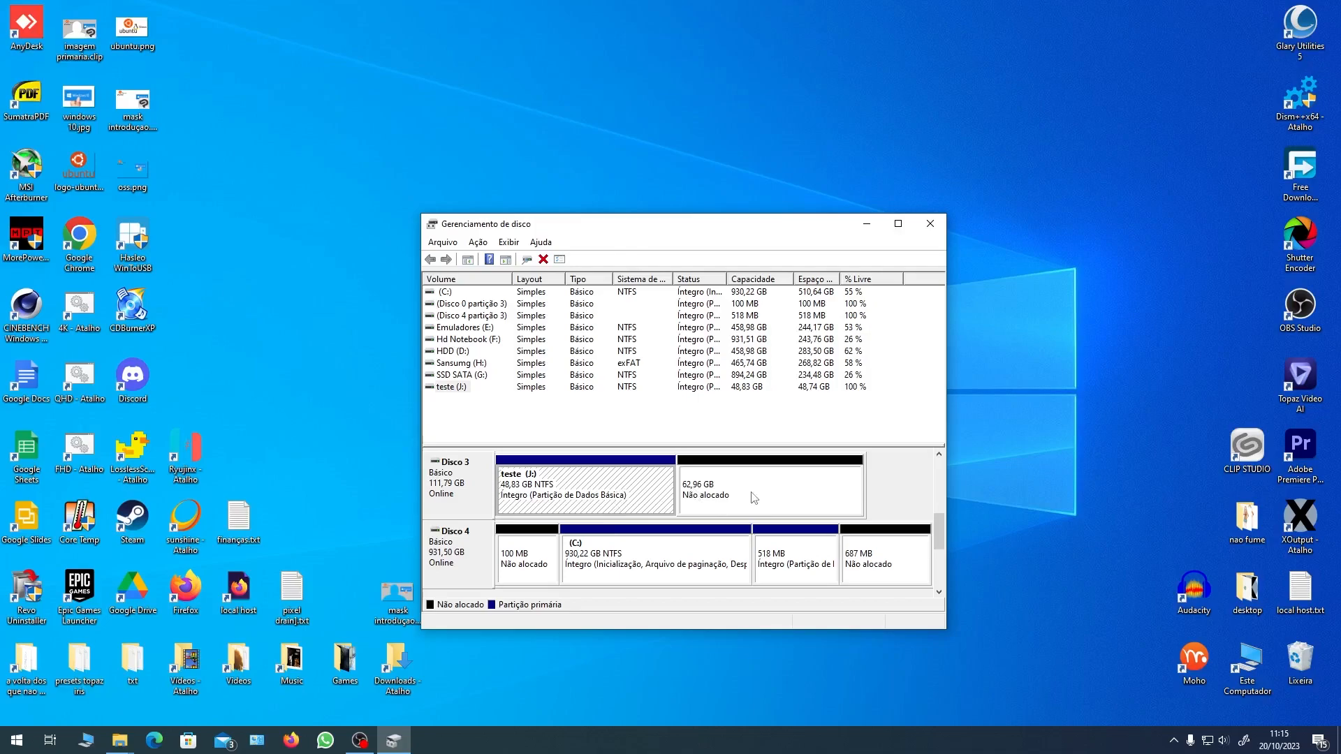
right_click(637, 494)
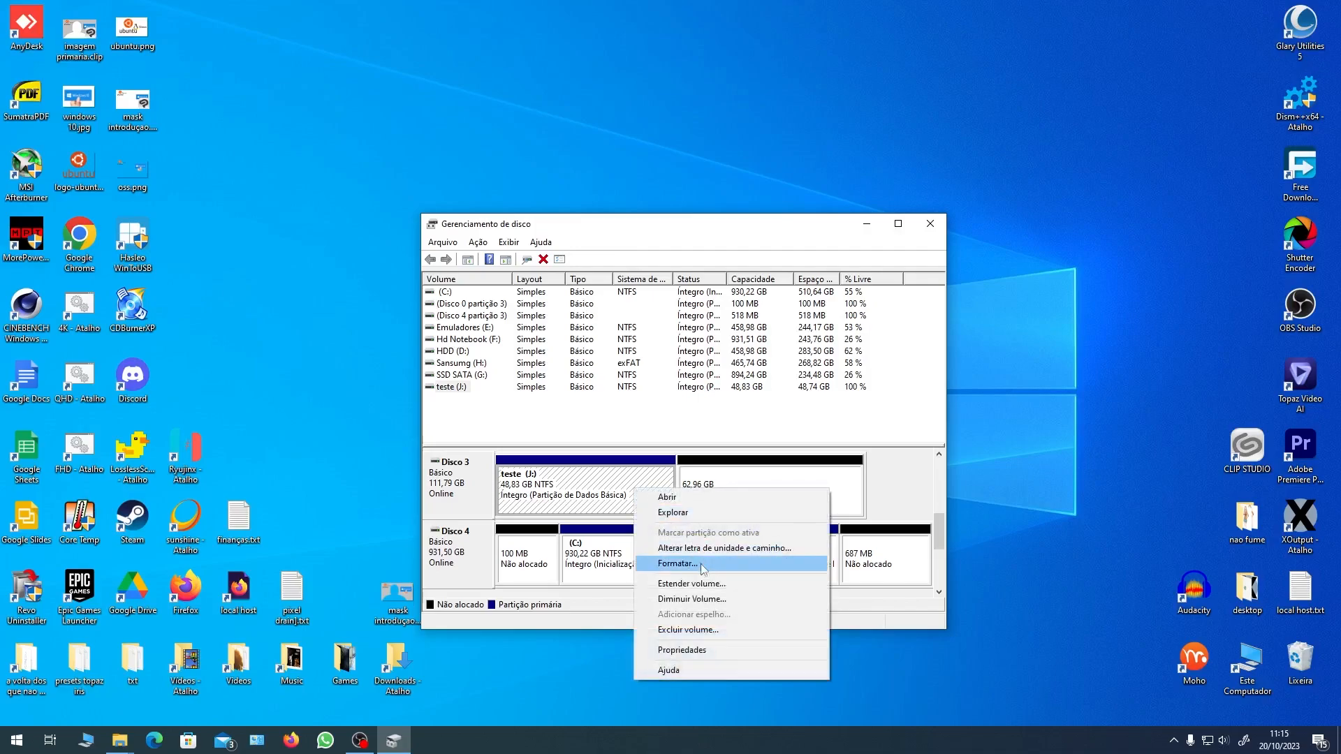
left_click(711, 583)
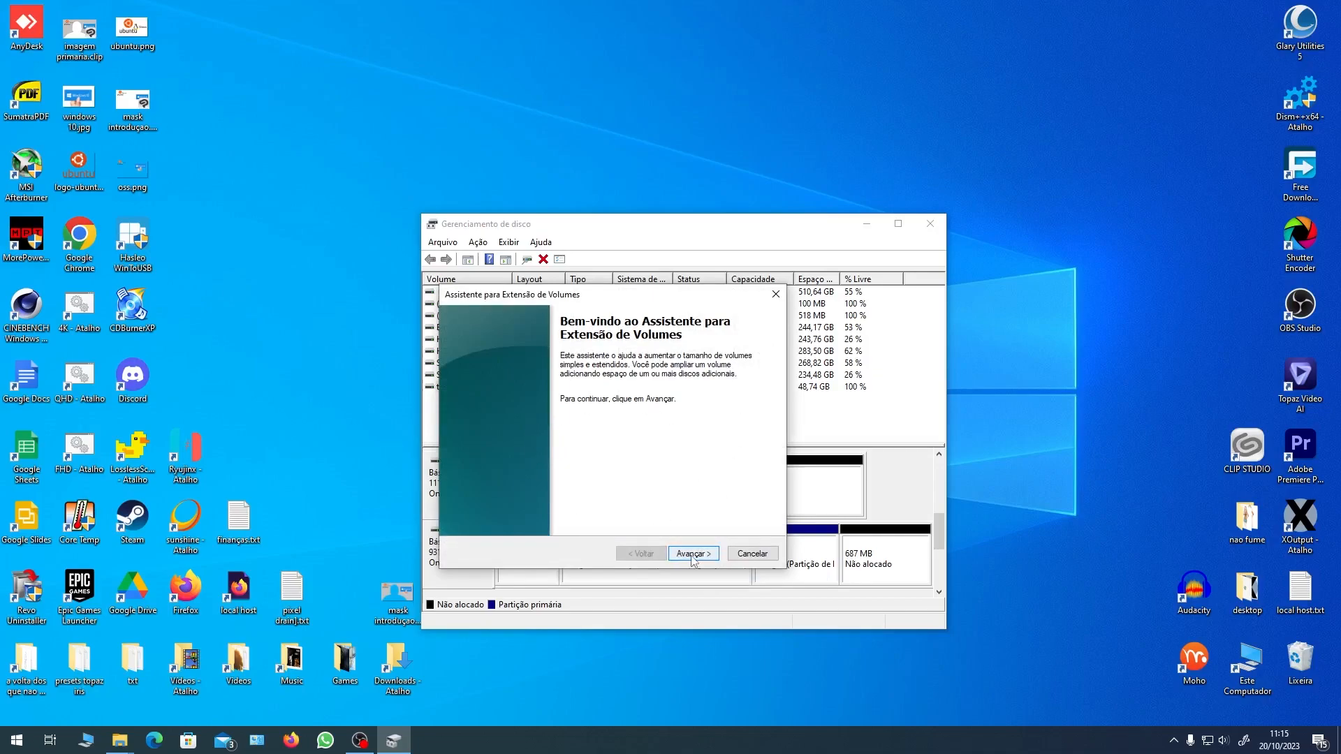
left_click(691, 555)
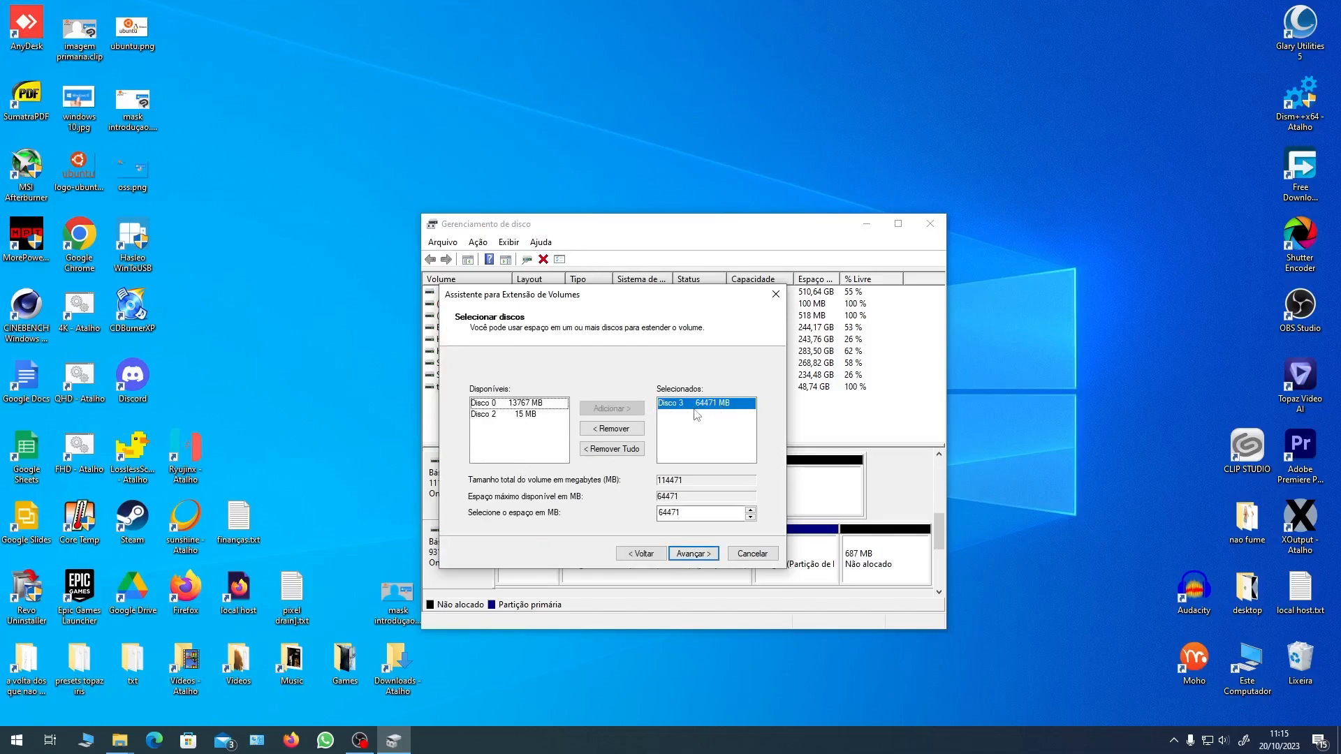
left_click_drag(661, 296, 841, 204)
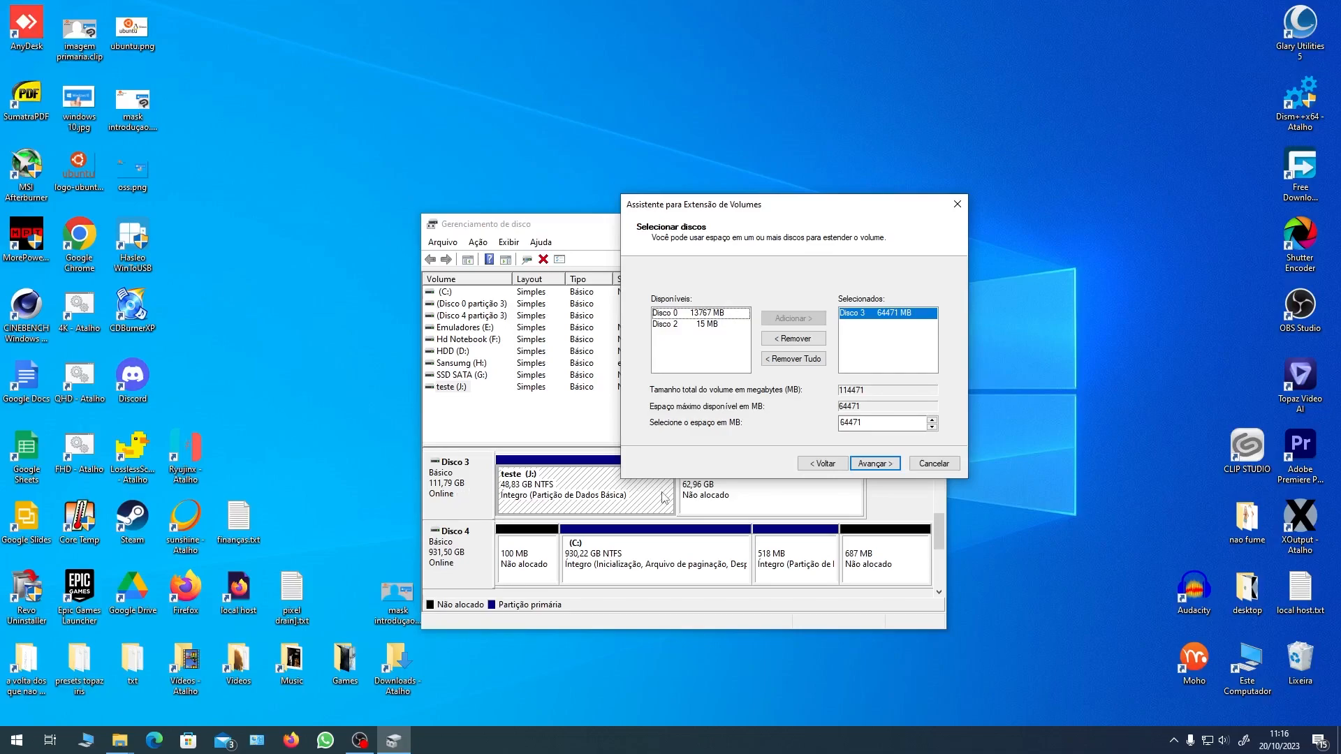
left_click(878, 465)
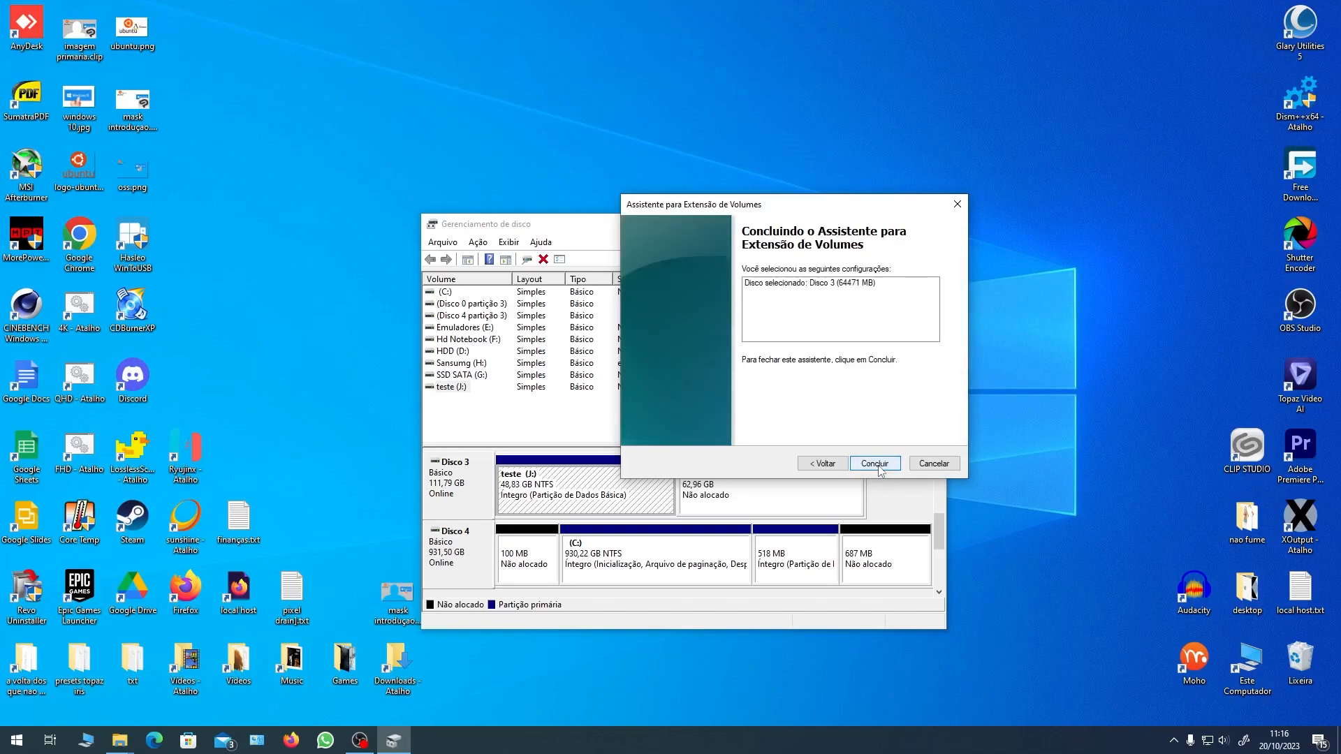
left_click(878, 466)
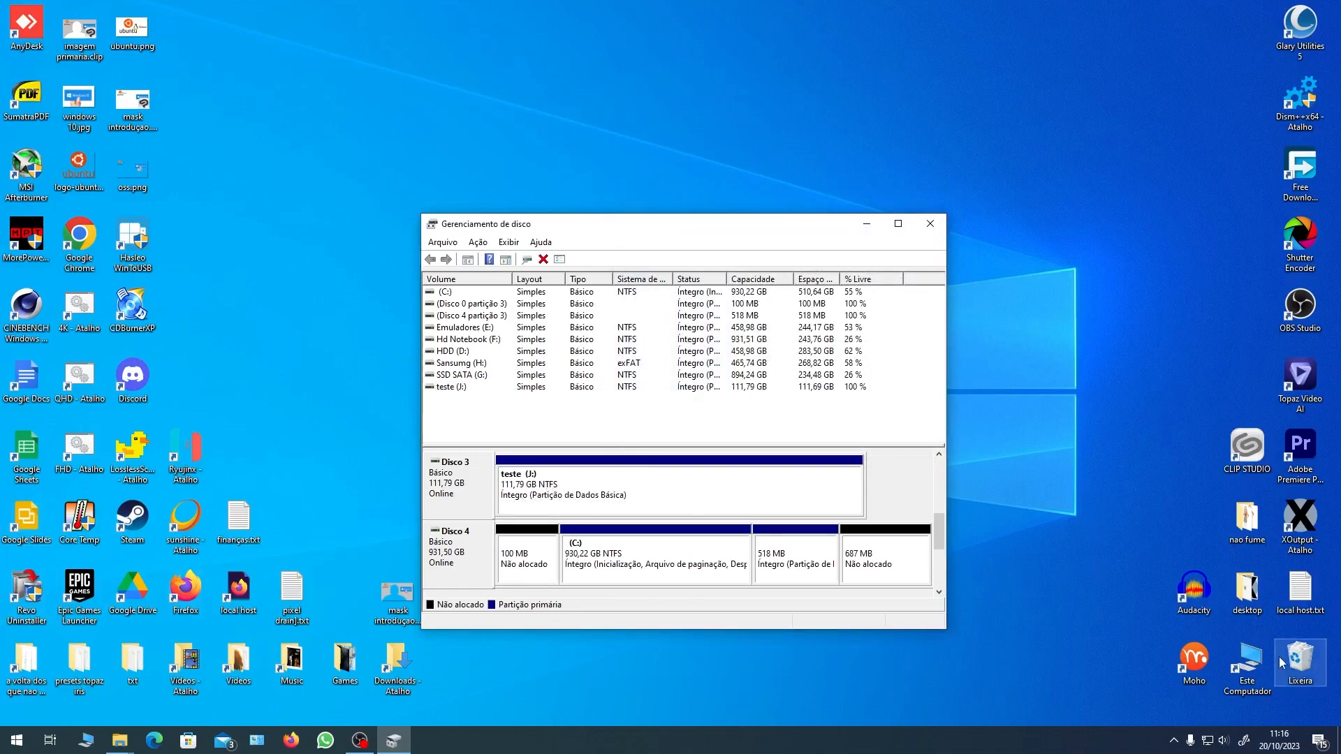
Check the extended teste (J:) drive and its contents in Este Computador, then close the window
double_click(1247, 660)
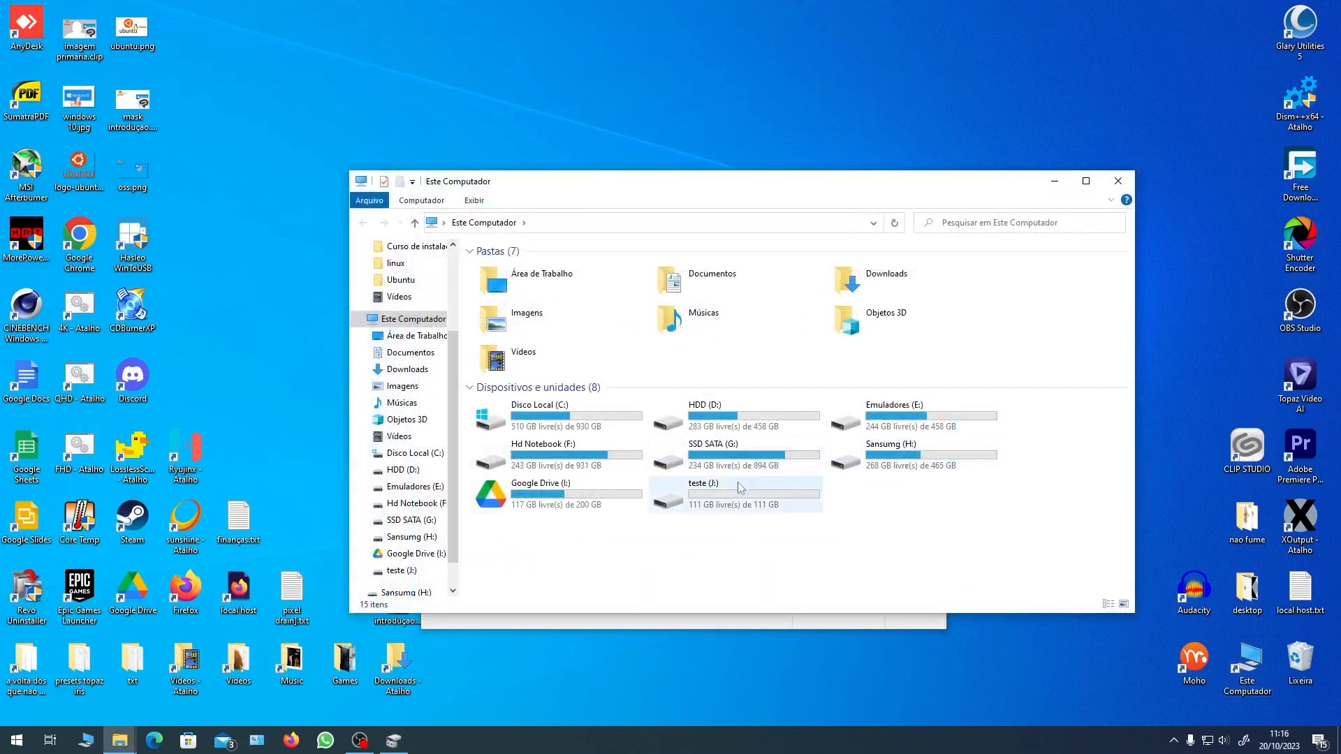
left_click(739, 496)
double_click(739, 494)
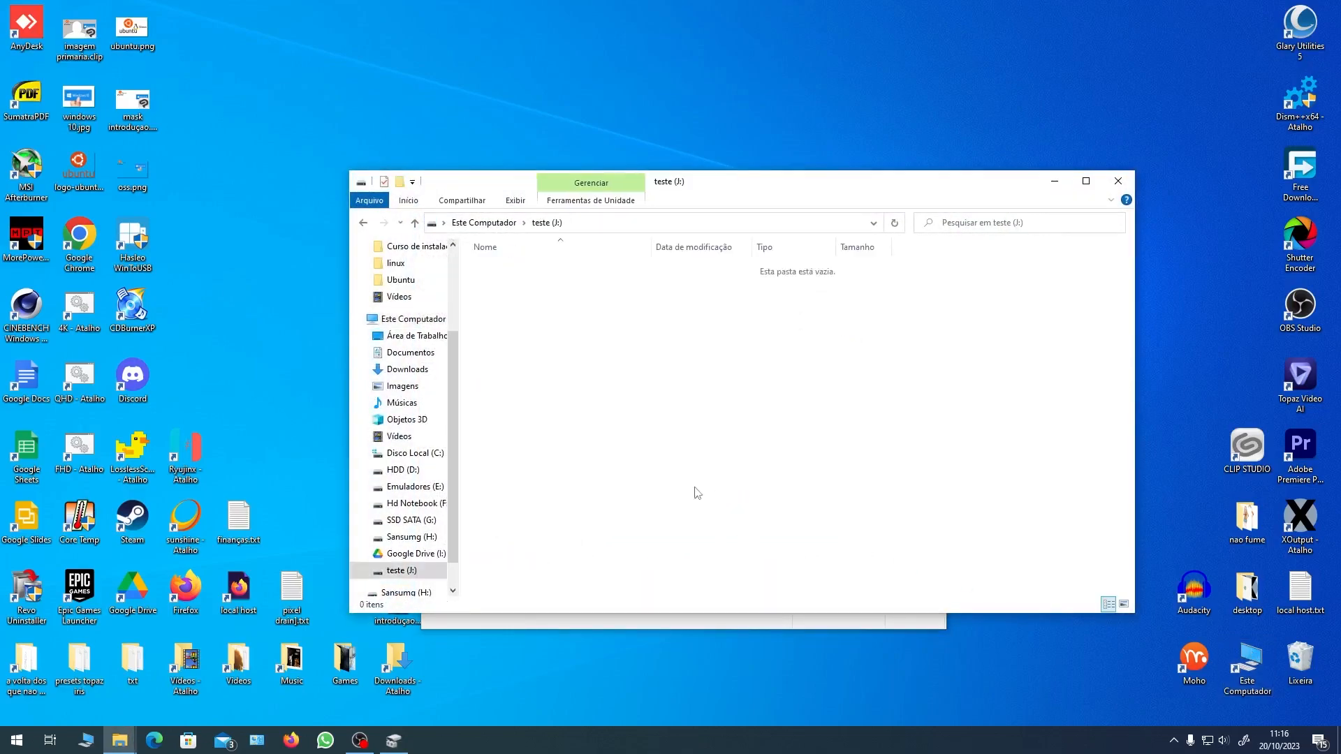
left_click(414, 222)
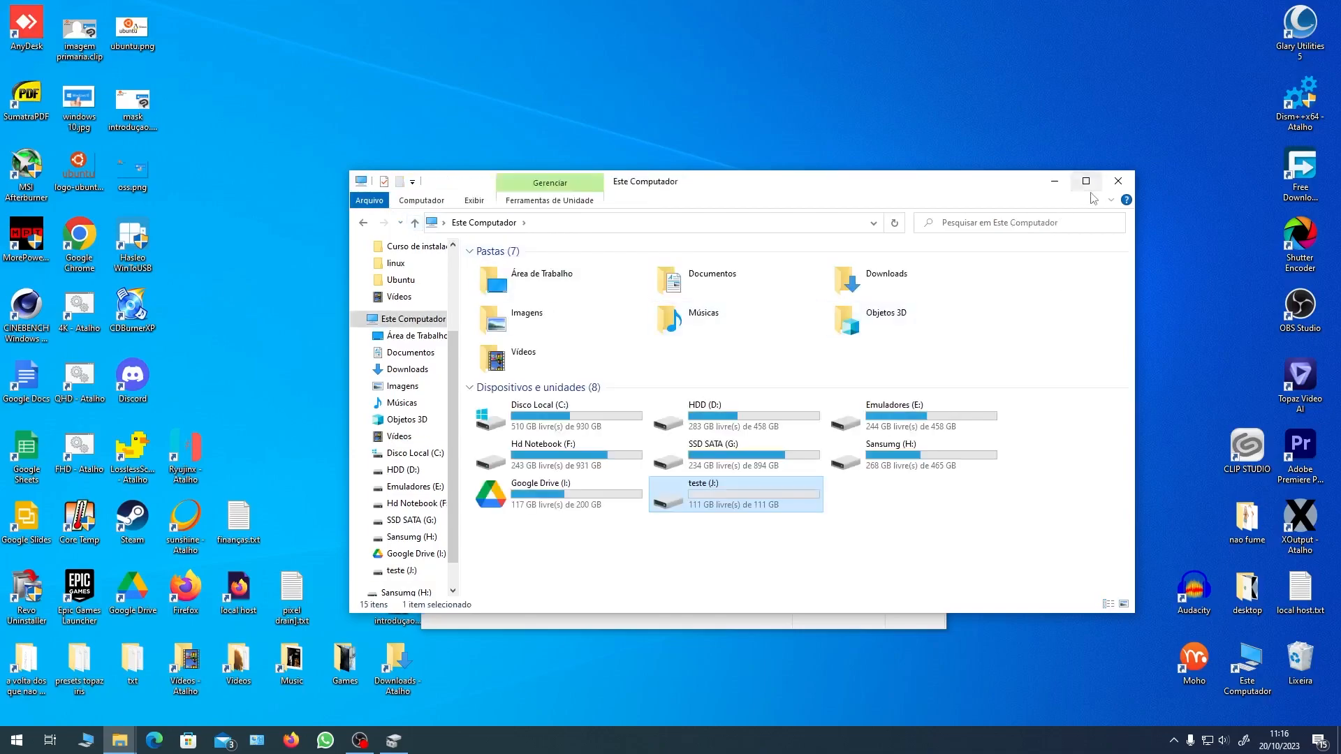
left_click(1132, 183)
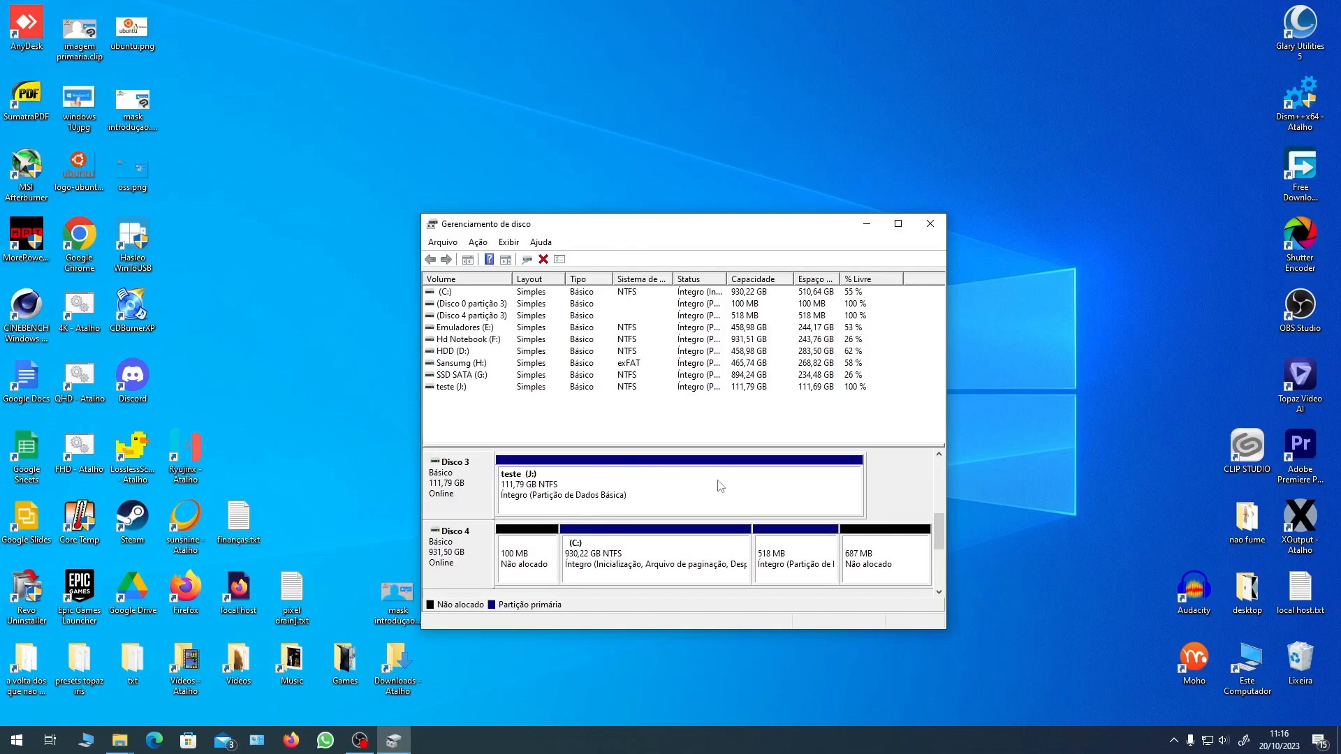
Shrink the C: volume on Disco 4 by 50000 MB
left_click(668, 558)
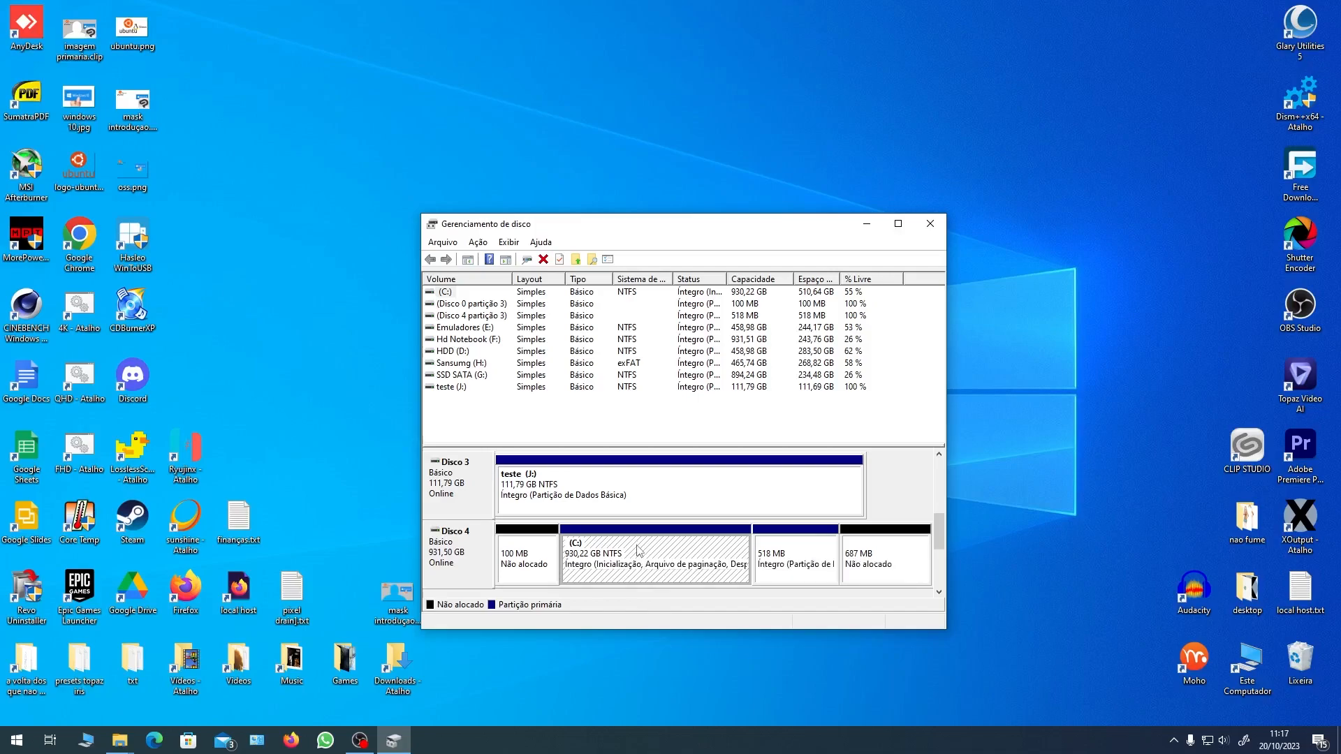
right_click(637, 550)
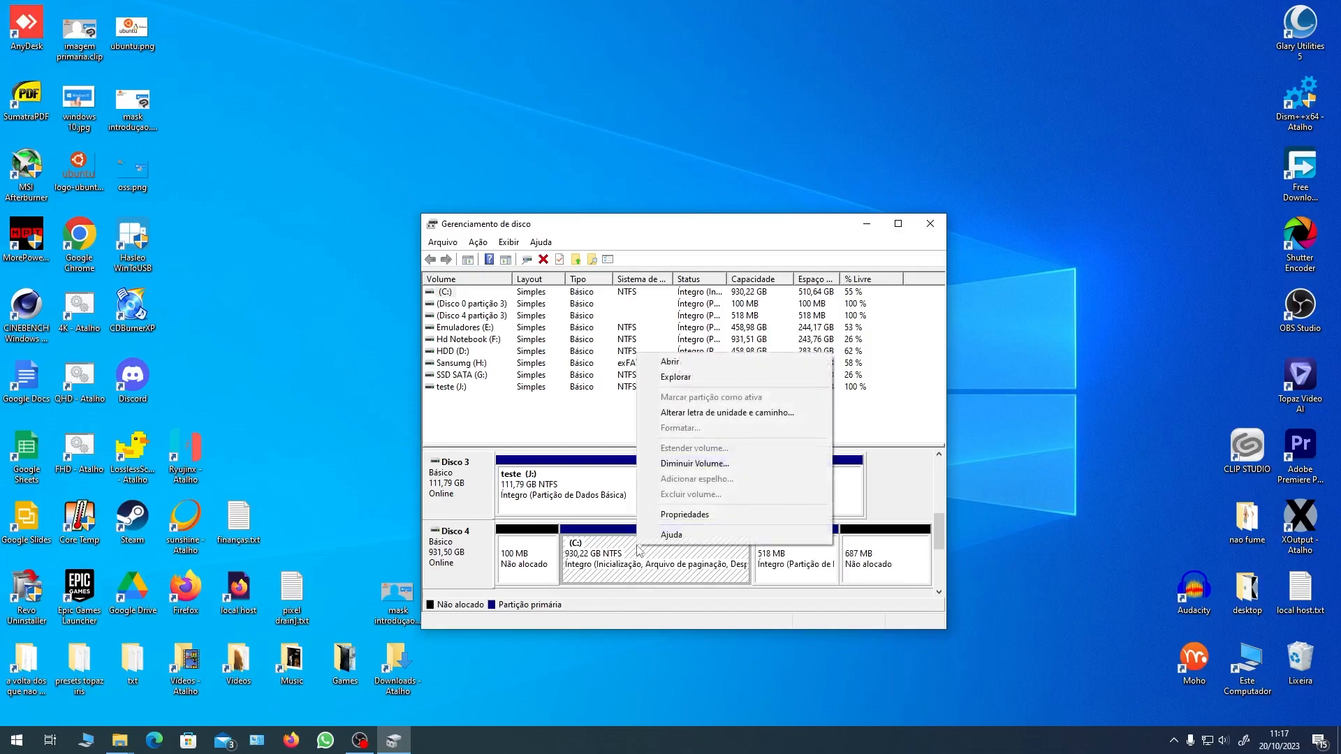
left_click(719, 467)
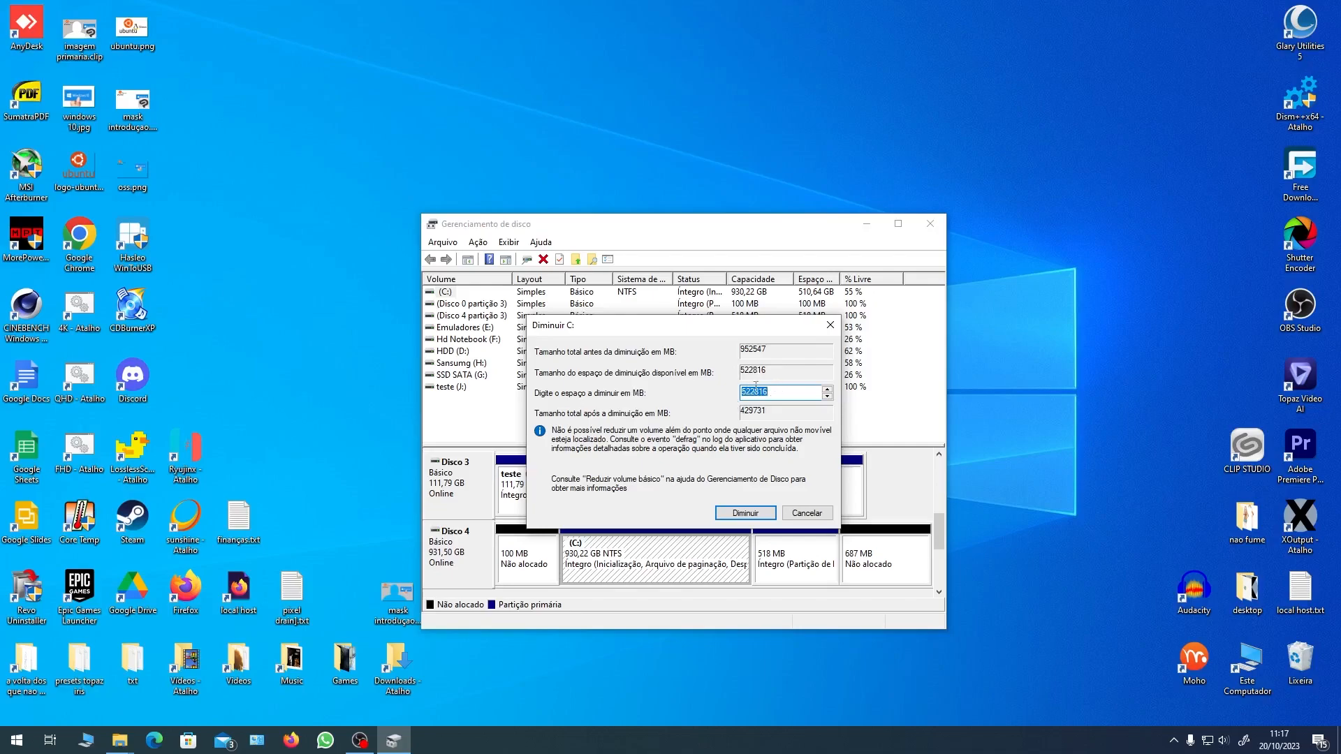
left_click_drag(756, 393, 732, 392)
type("200")
key("BackSpace")
key("BackSpace")
key("BackSpace")
type("50")
left_click_drag(781, 392, 753, 395)
type("000")
left_click(745, 514)
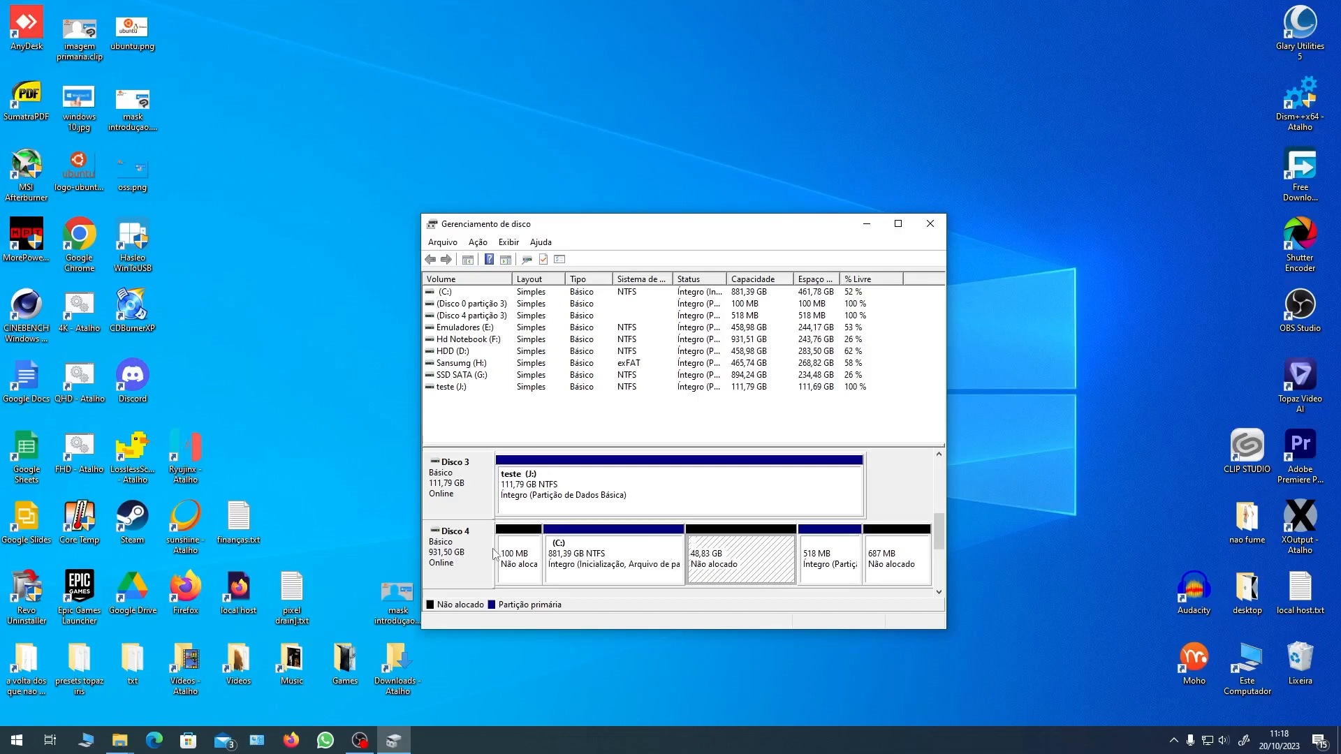
Create a 49999 MB NTFS simple volume with letter K and label Novo volume in the space freed from C:
right_click(727, 553)
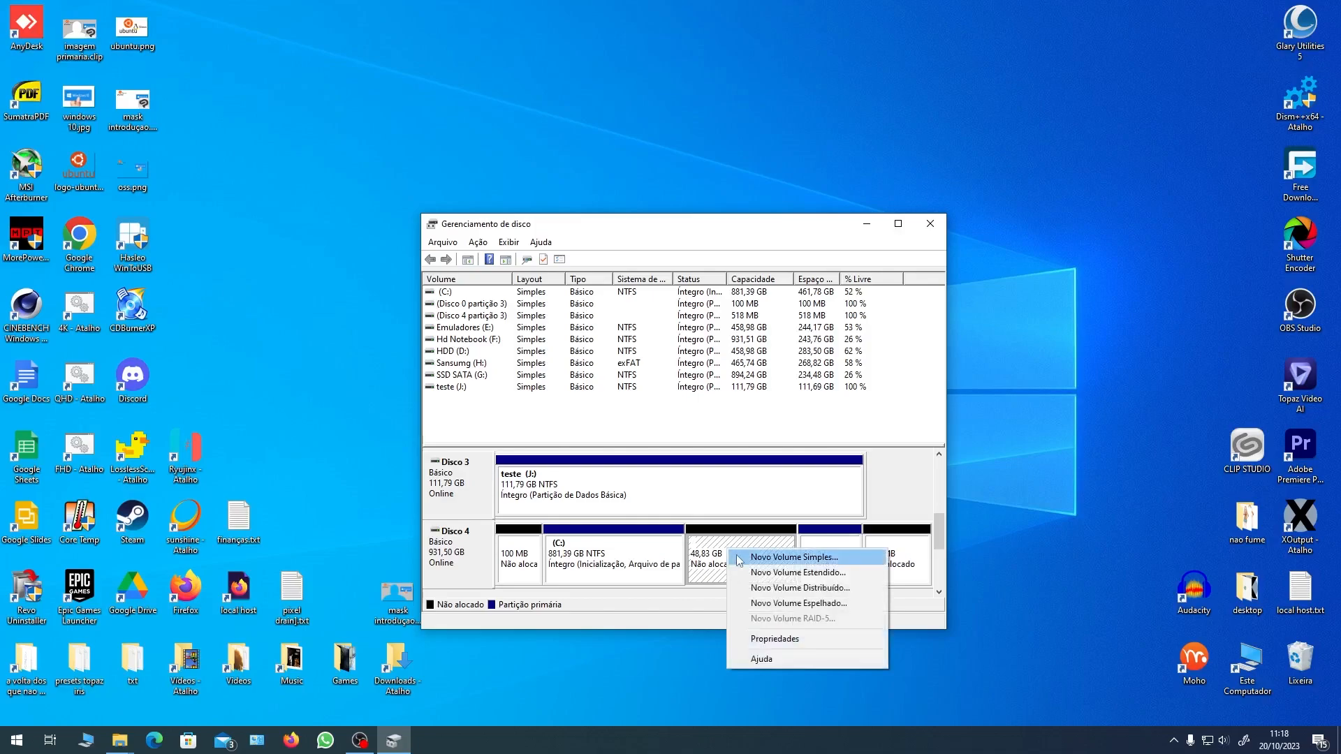
left_click(739, 559)
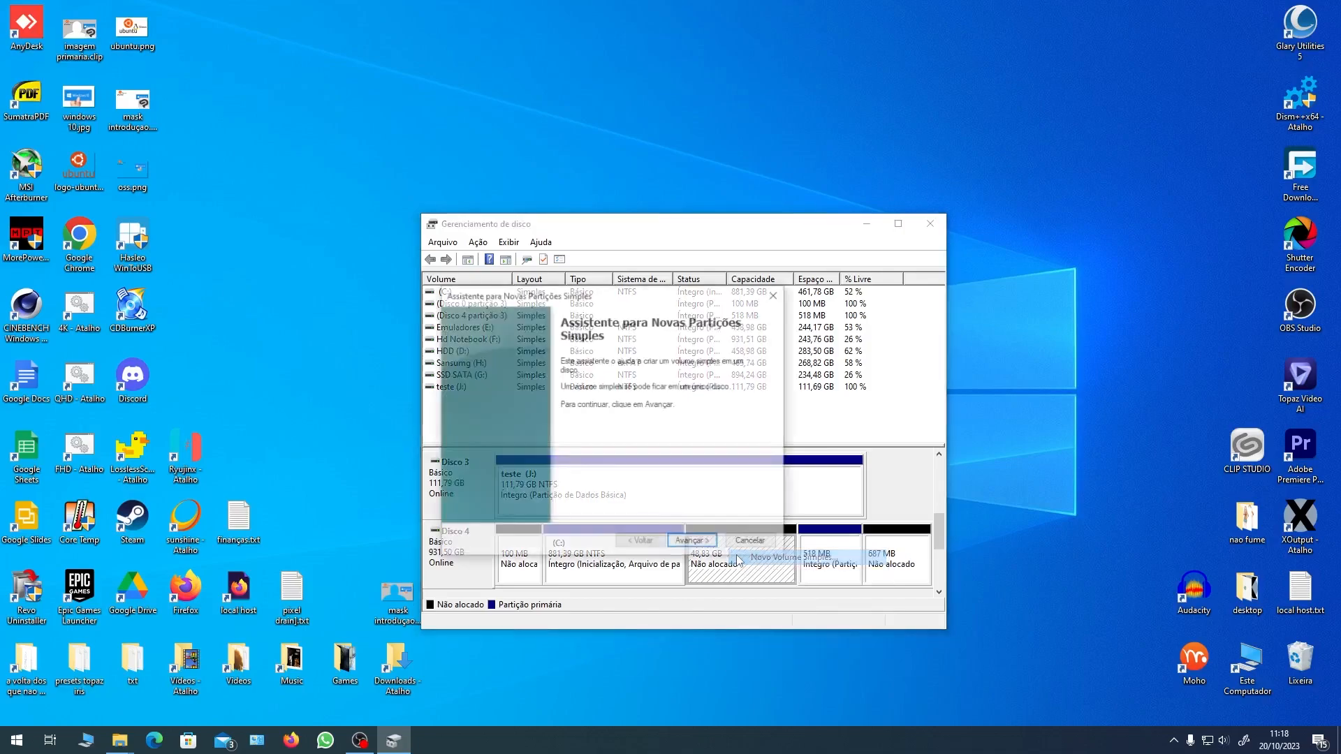
left_click(694, 543)
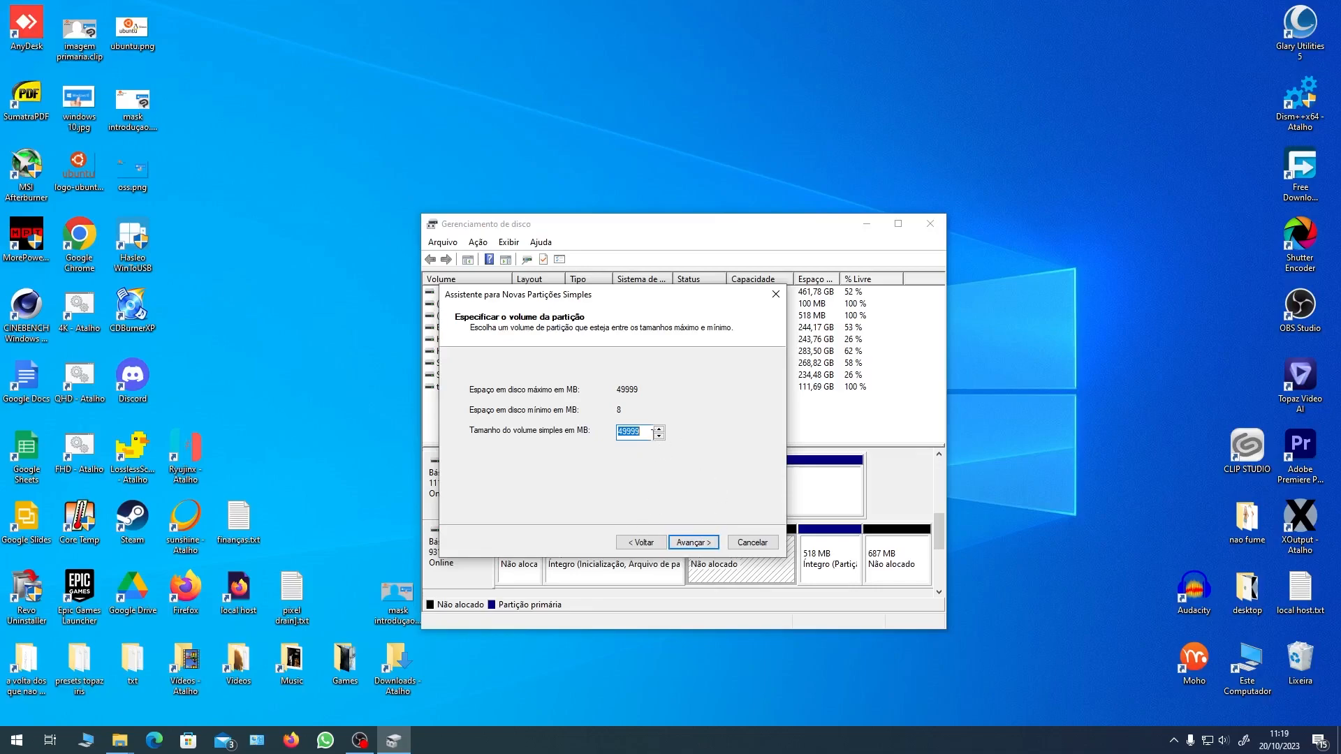
left_click_drag(650, 434, 597, 438)
left_click(692, 544)
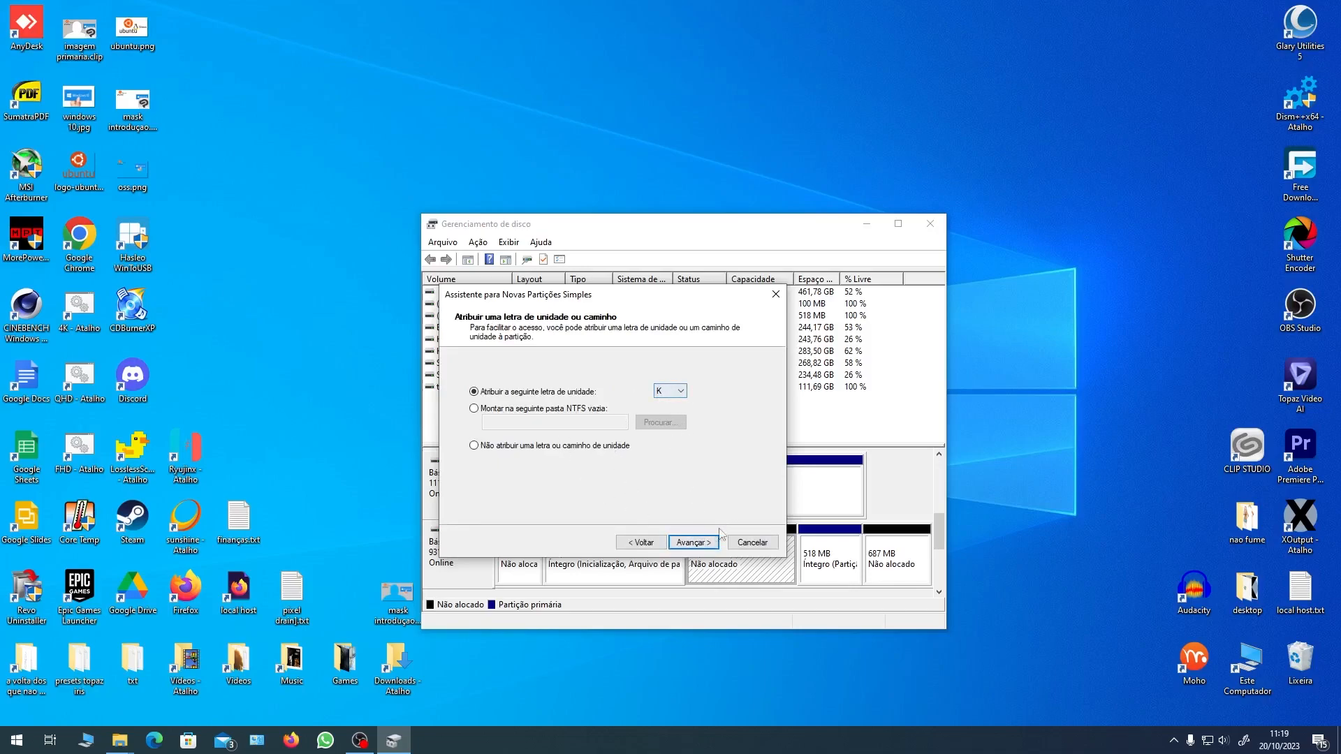
left_click(693, 546)
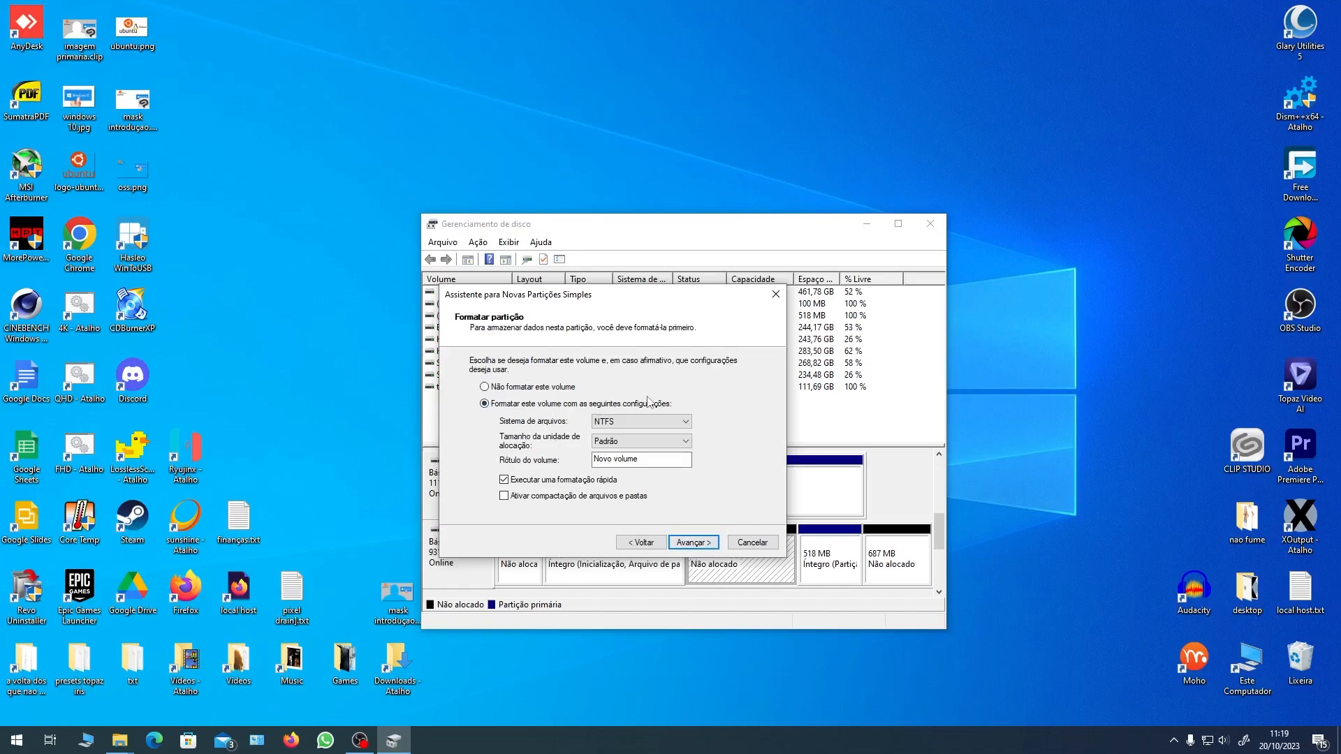
left_click(706, 543)
left_click(677, 541)
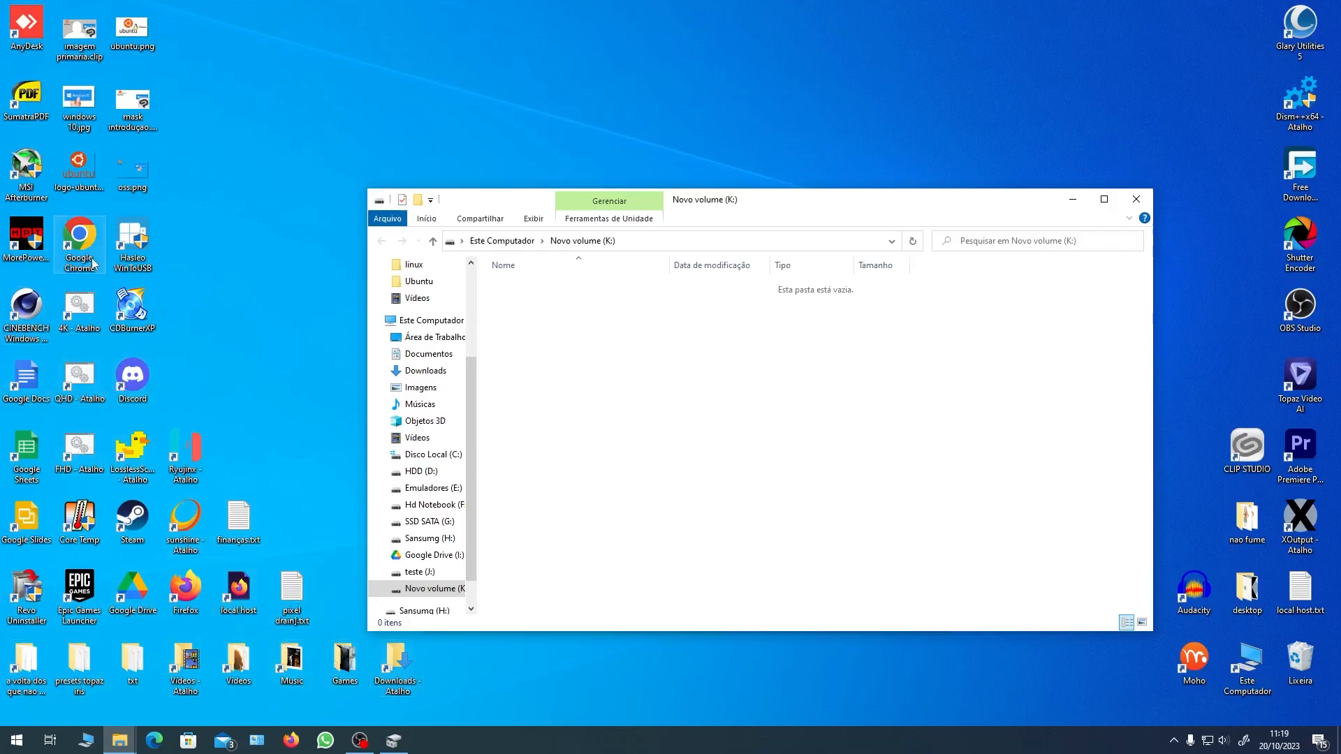
Copy the block of desktop files and shortcuts from imagem primaria.clip to CDBurnerXP into Novo volume (K:)
left_click_drag(179, 15, 62, 312)
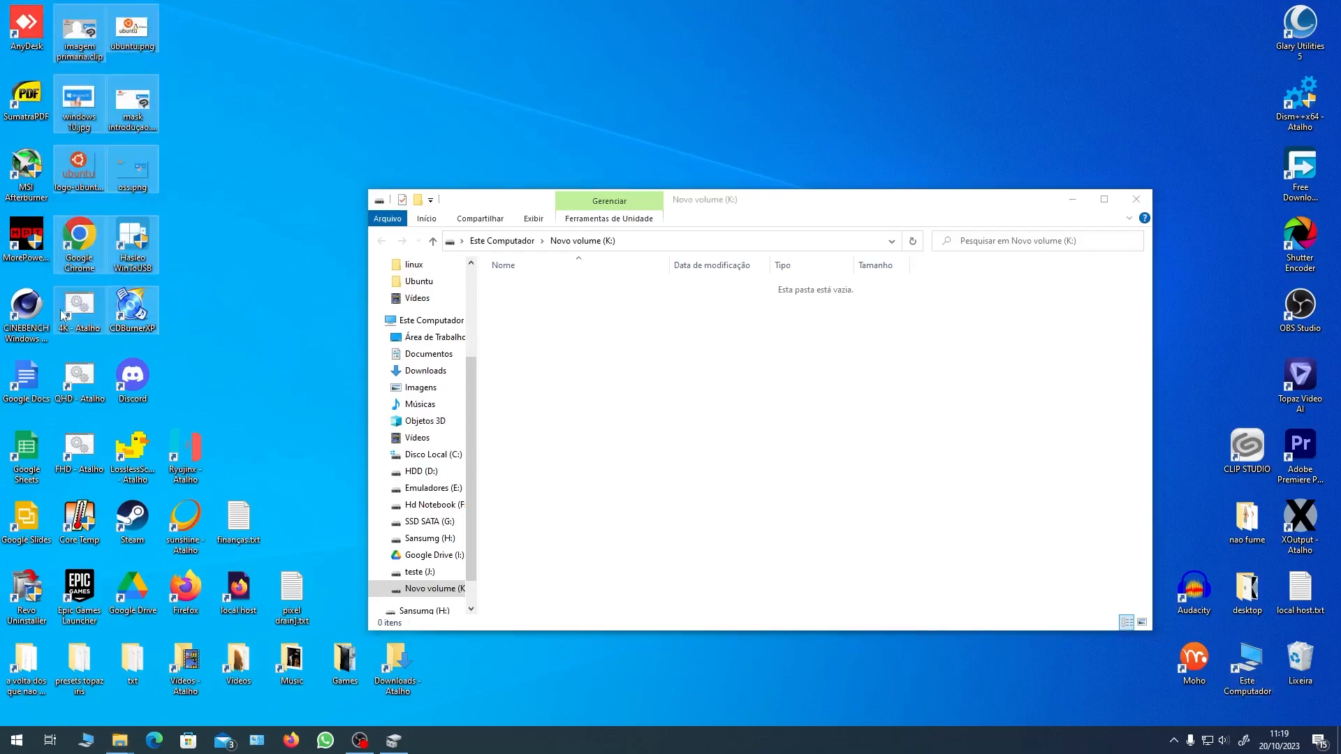
right_click(97, 299)
left_click(140, 463)
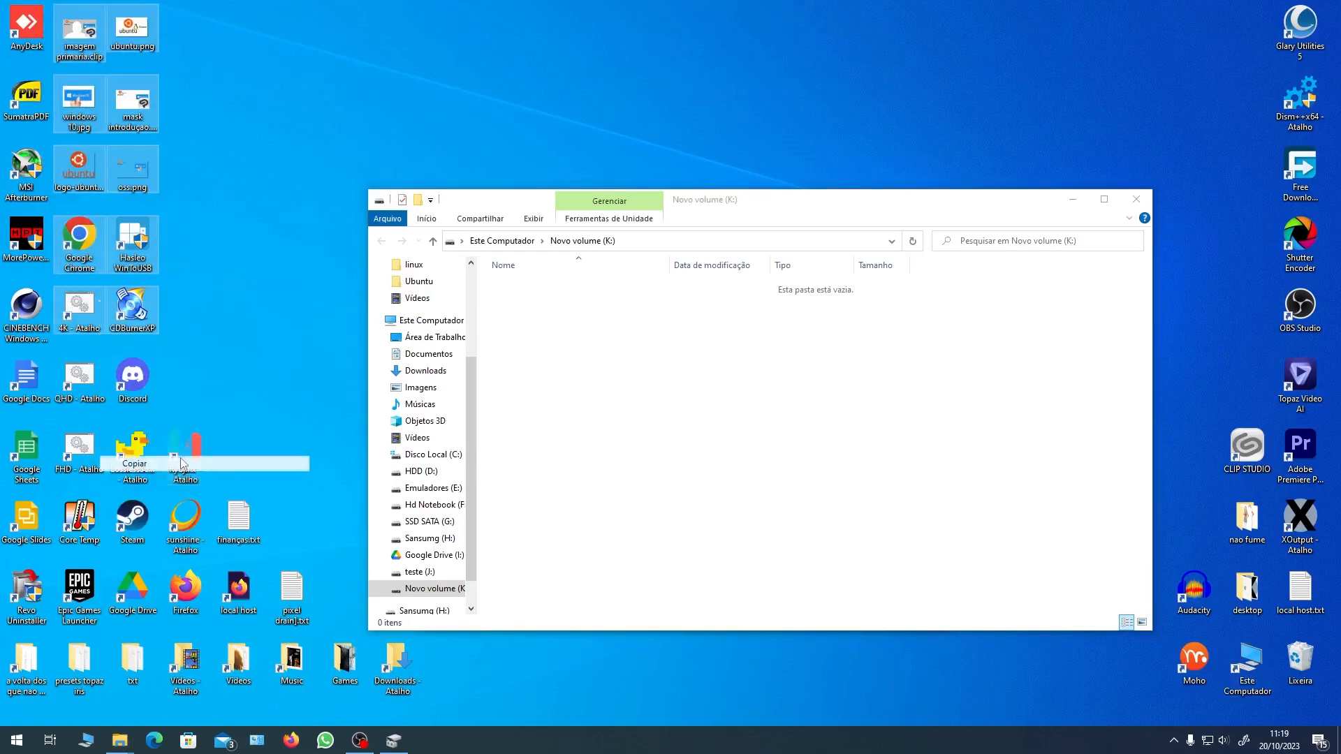
right_click(691, 406)
left_click(772, 522)
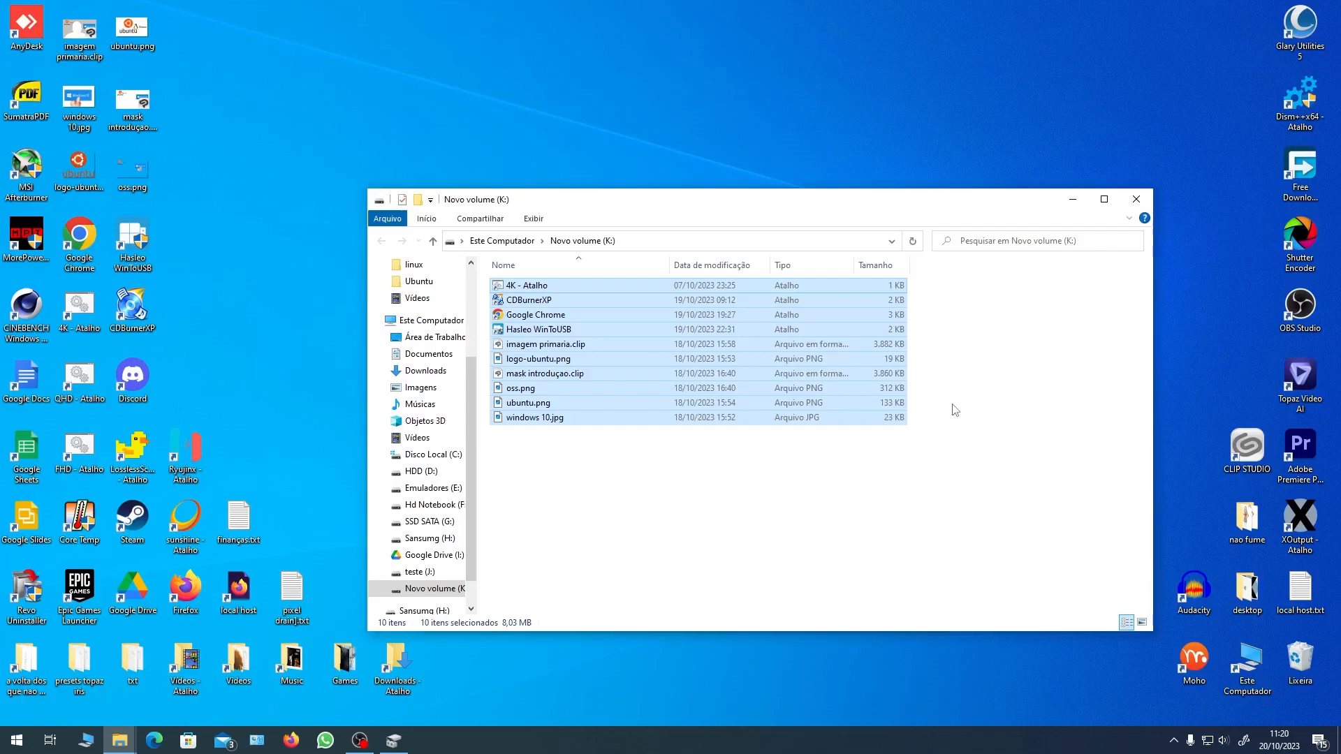
left_click(907, 458)
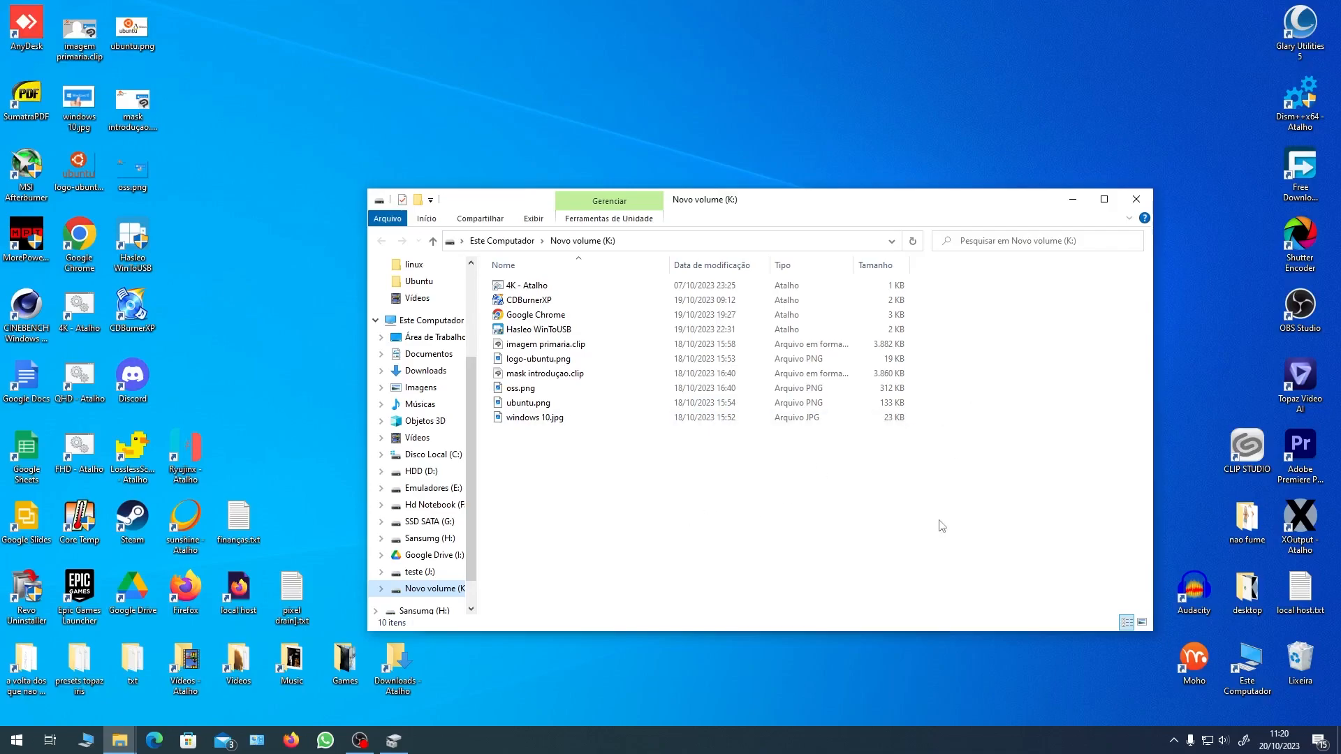
Close the Novo volume (K:) folder window and Disk Management
left_click_drag(885, 193, 885, 194)
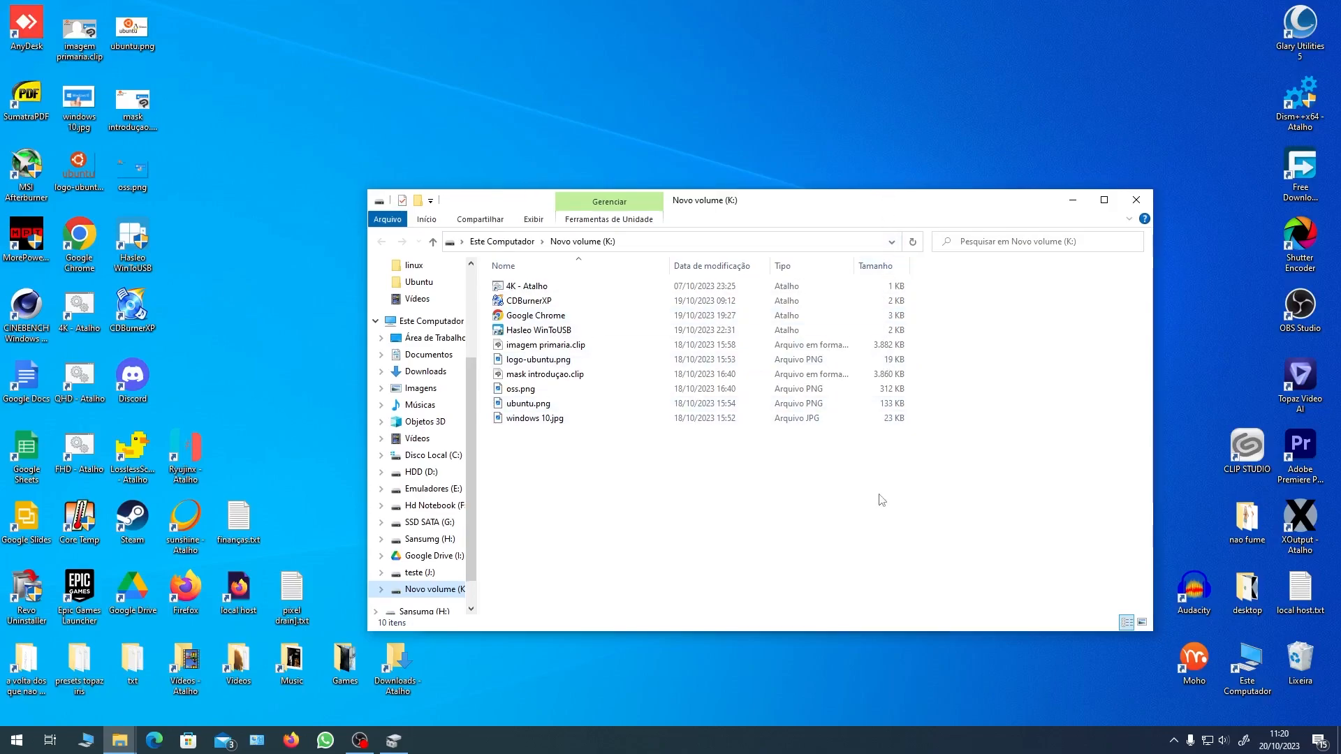
left_click(1138, 199)
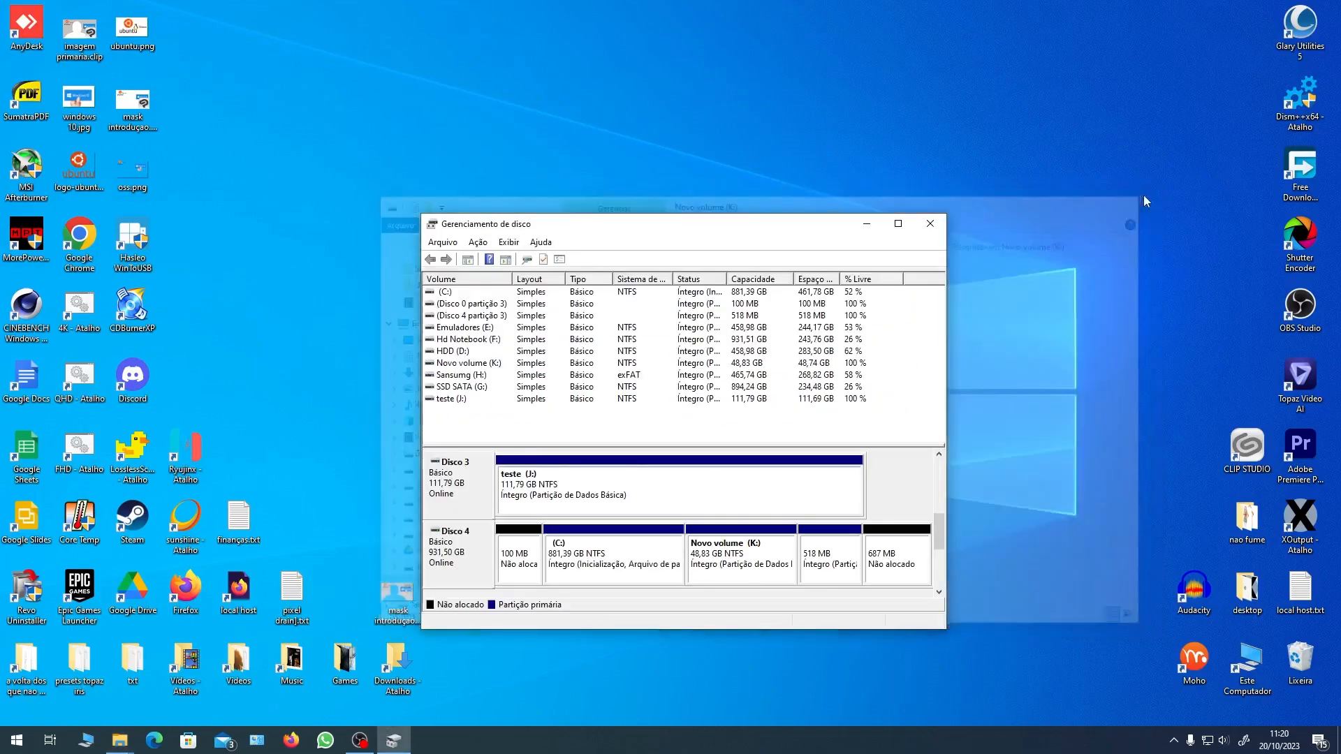
left_click(929, 224)
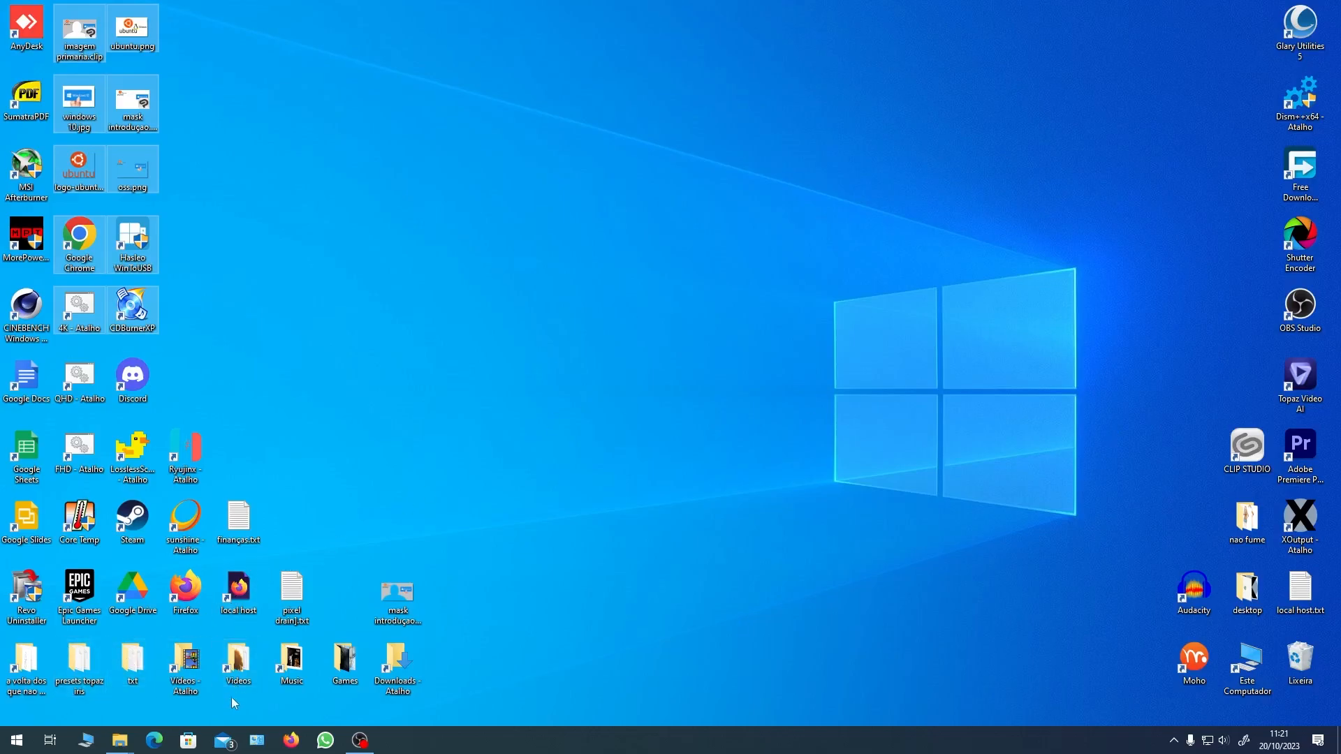
Copy all ten items from Novo volume (K:) back to the desktop, replacing the files with the same names, and close the folder window
left_click(91, 744)
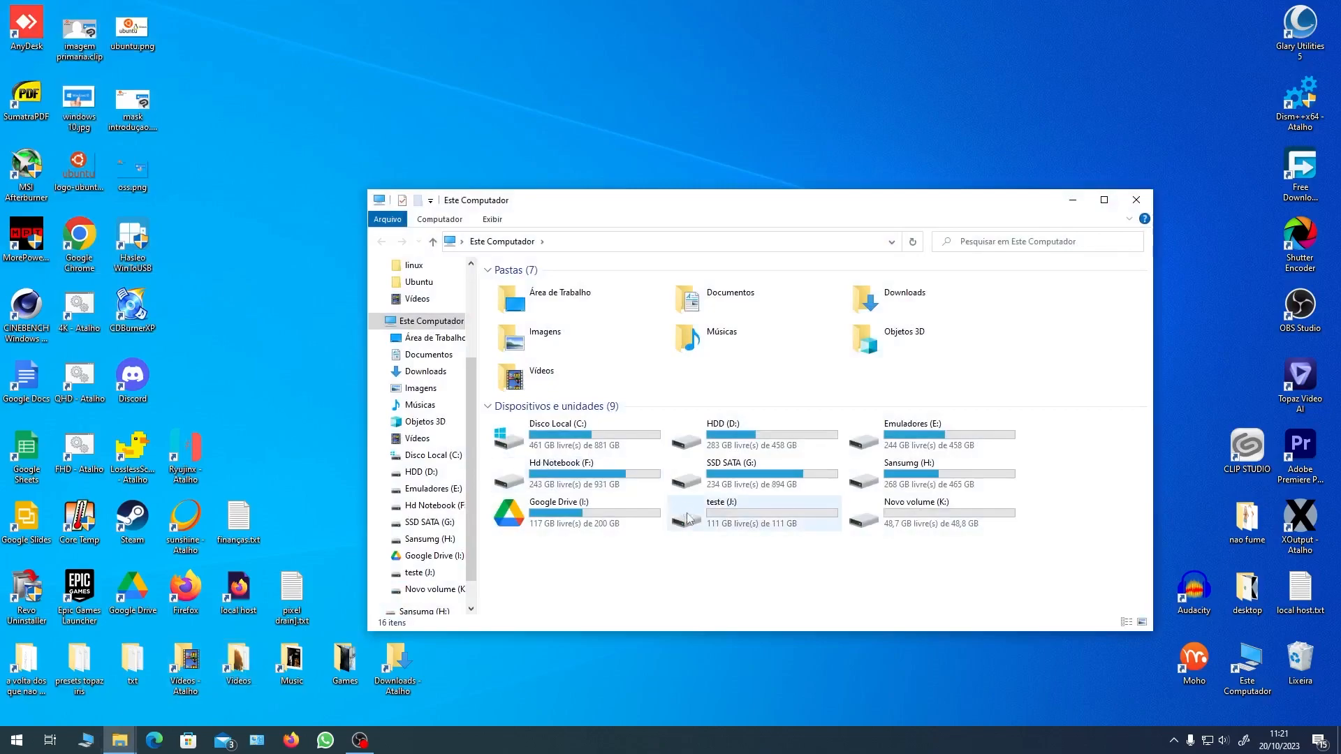
double_click(893, 525)
left_click_drag(690, 523, 255, 316)
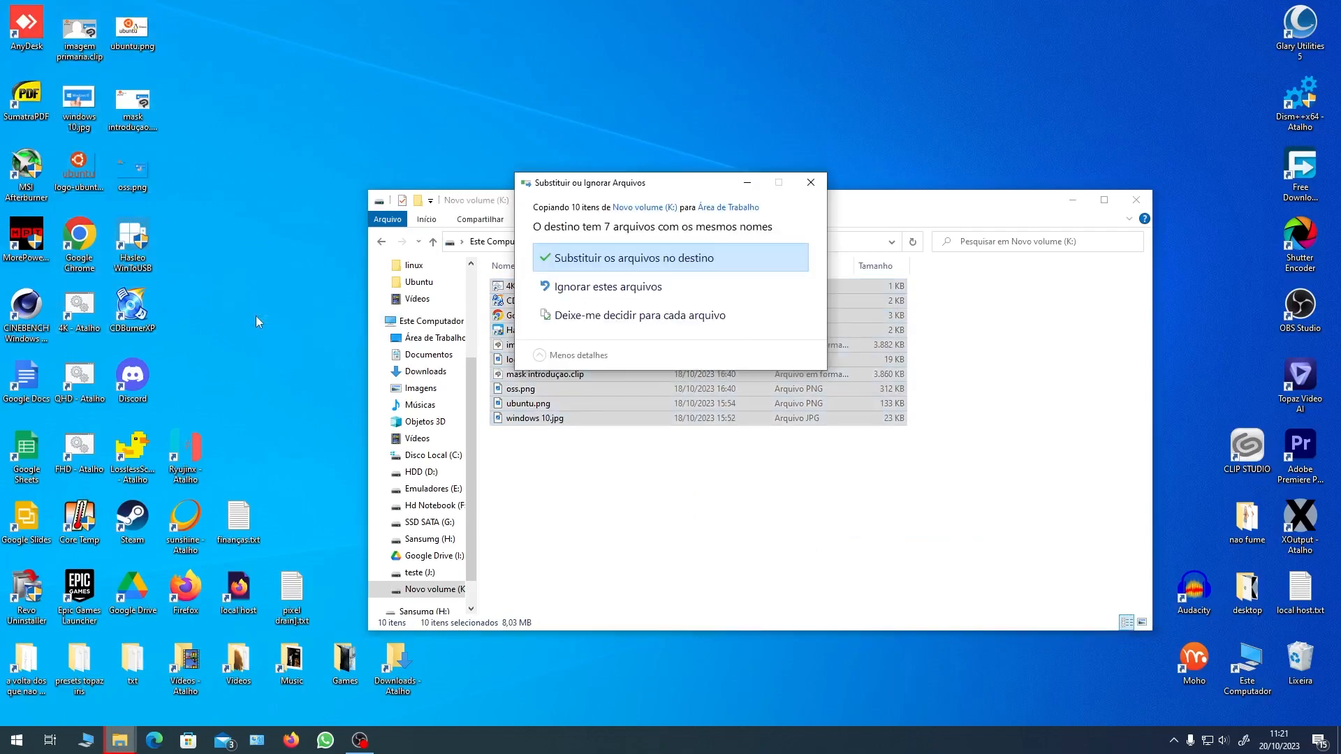
left_click(613, 265)
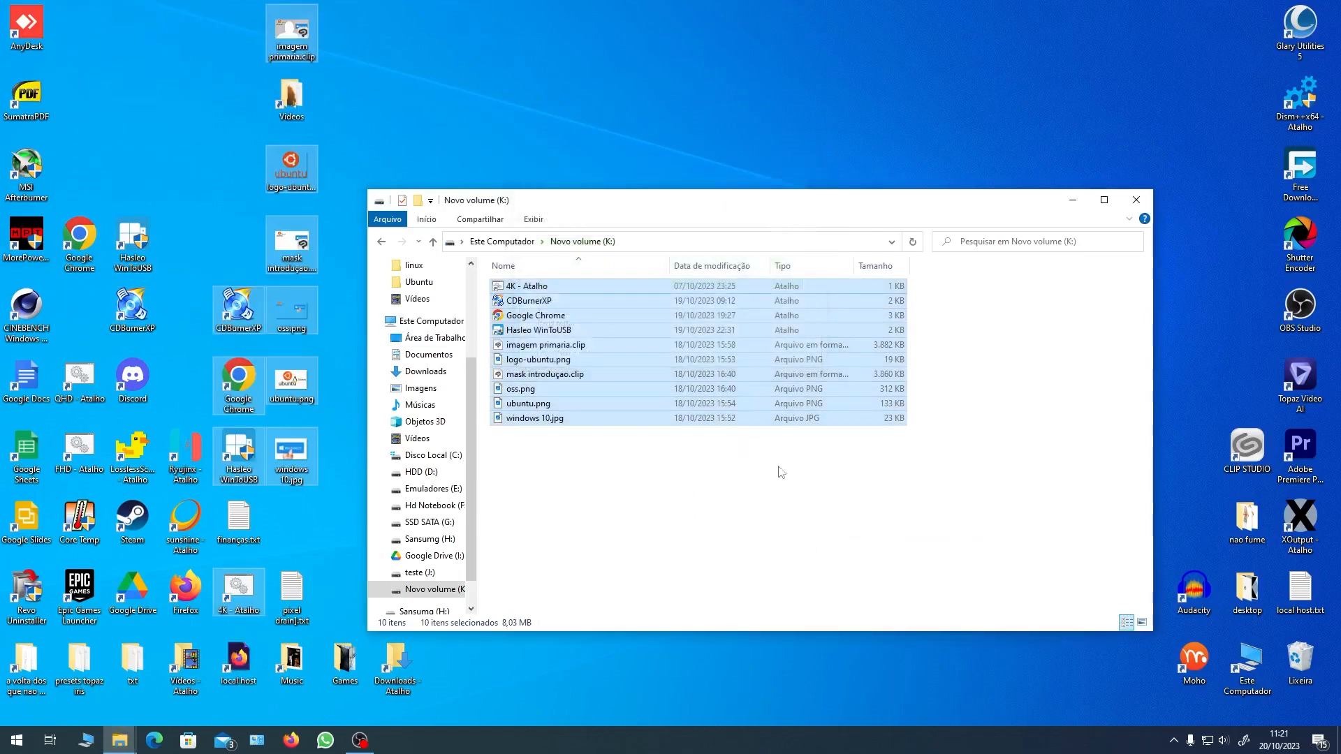
left_click(977, 466)
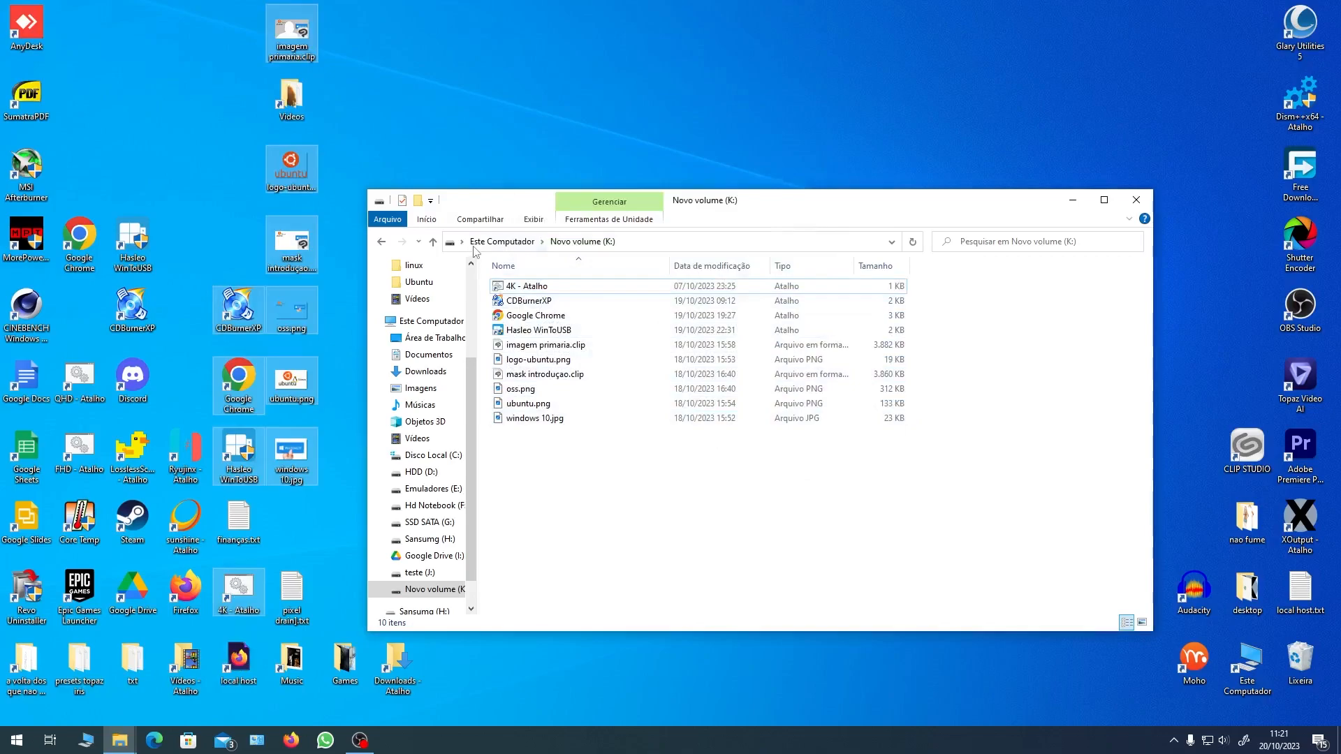
left_click(433, 241)
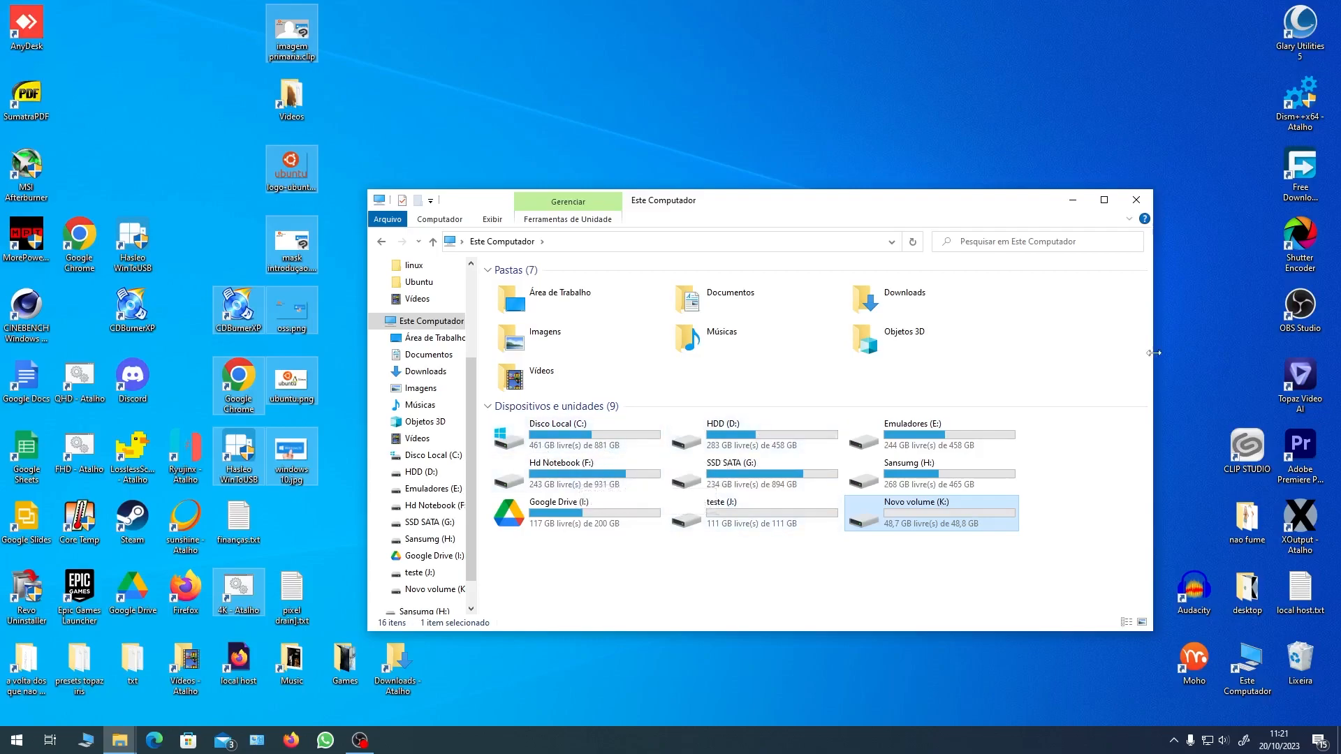
left_click(1135, 198)
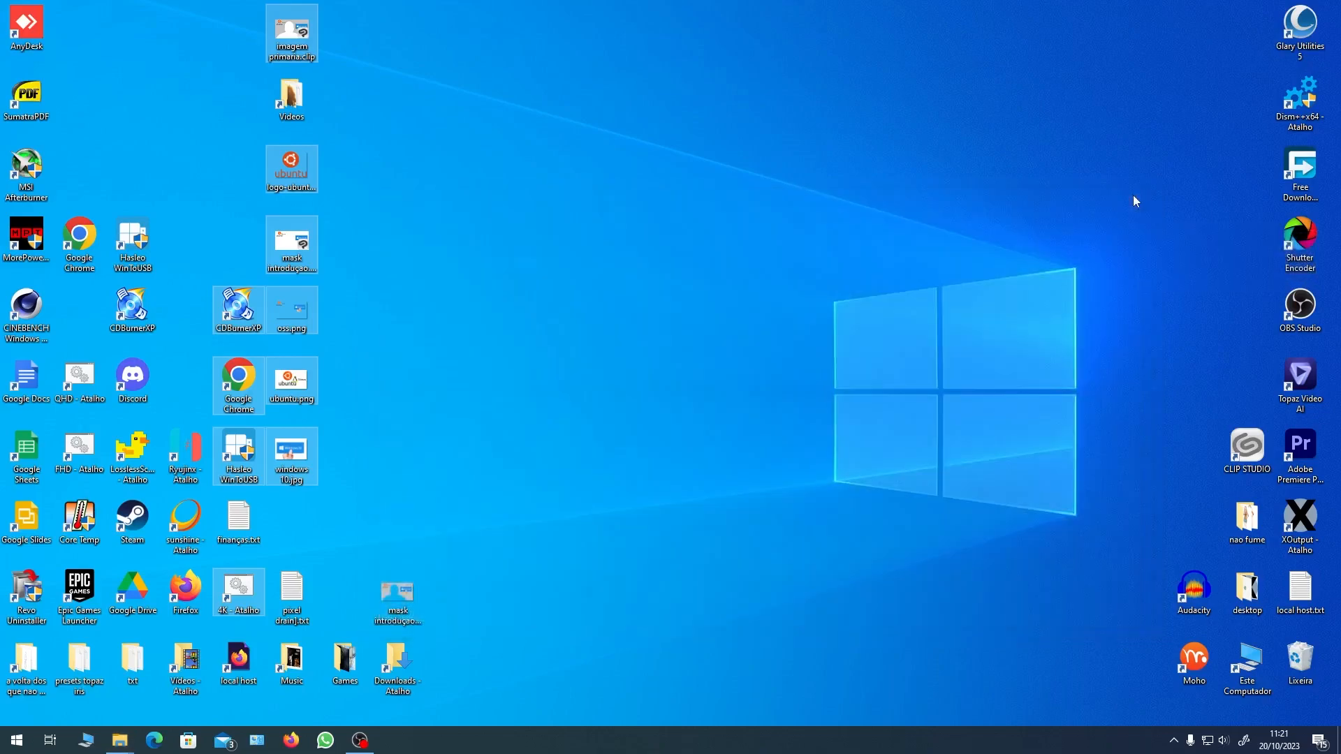
Search for disk, open the hard disk partitioning tool and bring Disco 4's partitions into view
key("super")
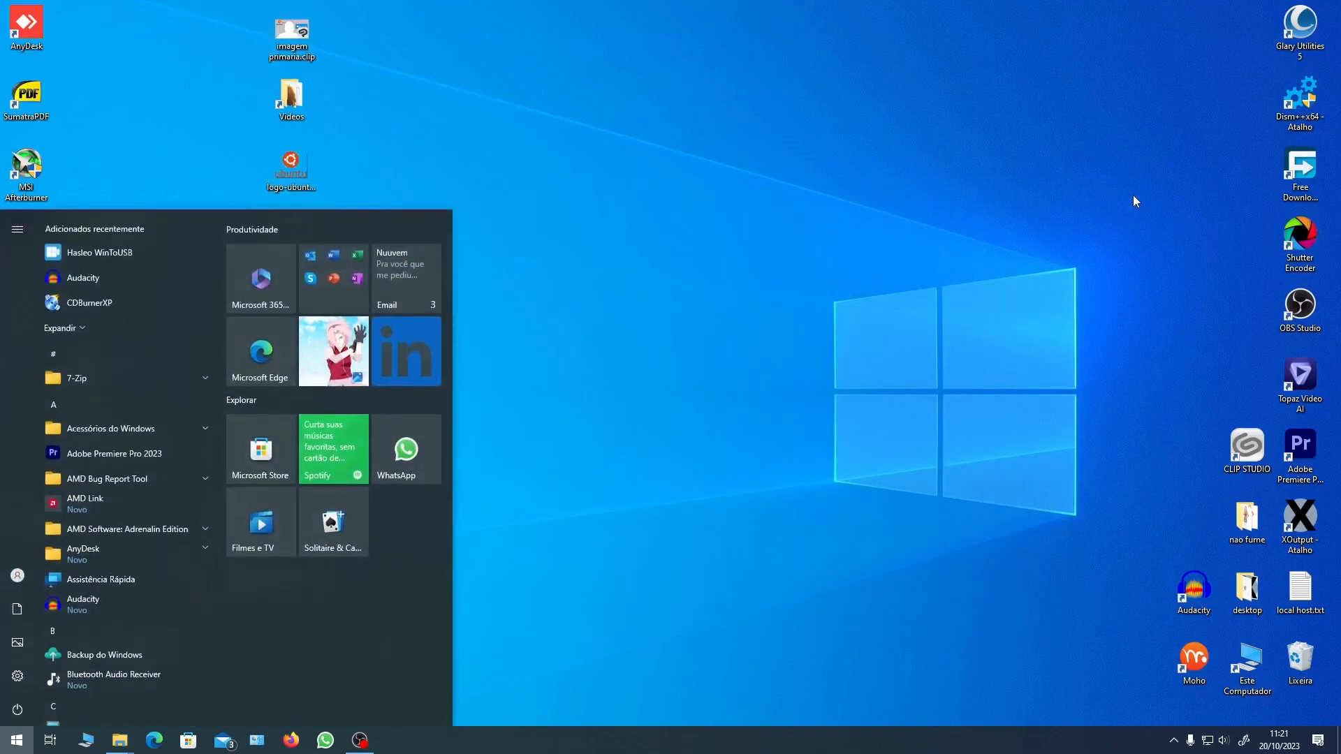
type("disk")
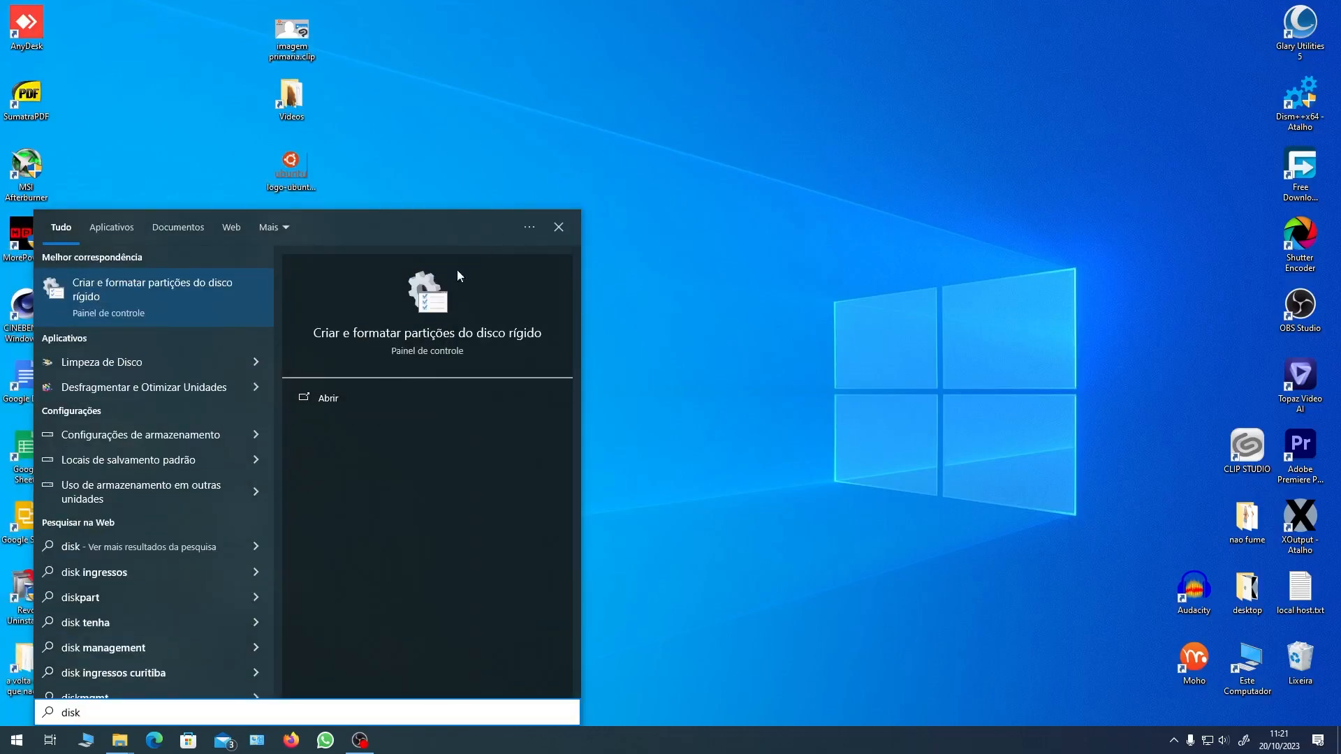
left_click(111, 300)
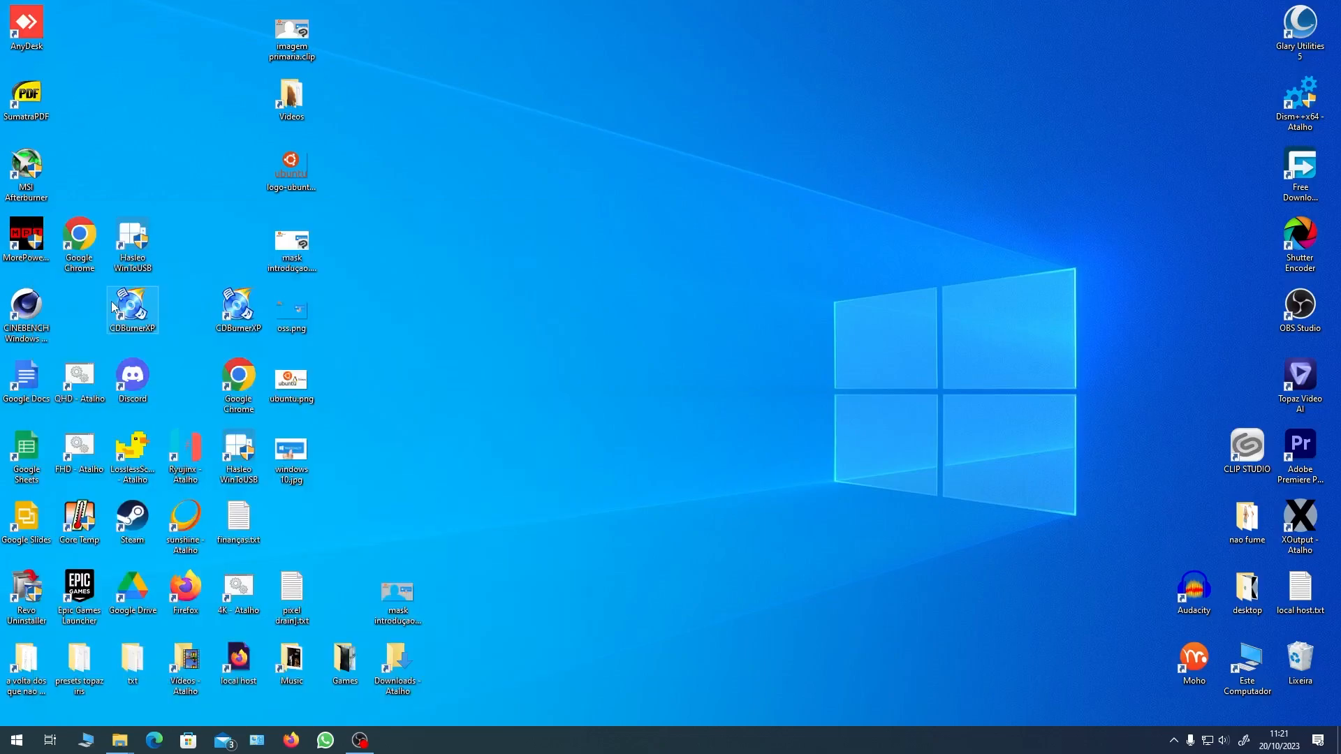
left_click_drag(365, 89, 693, 195)
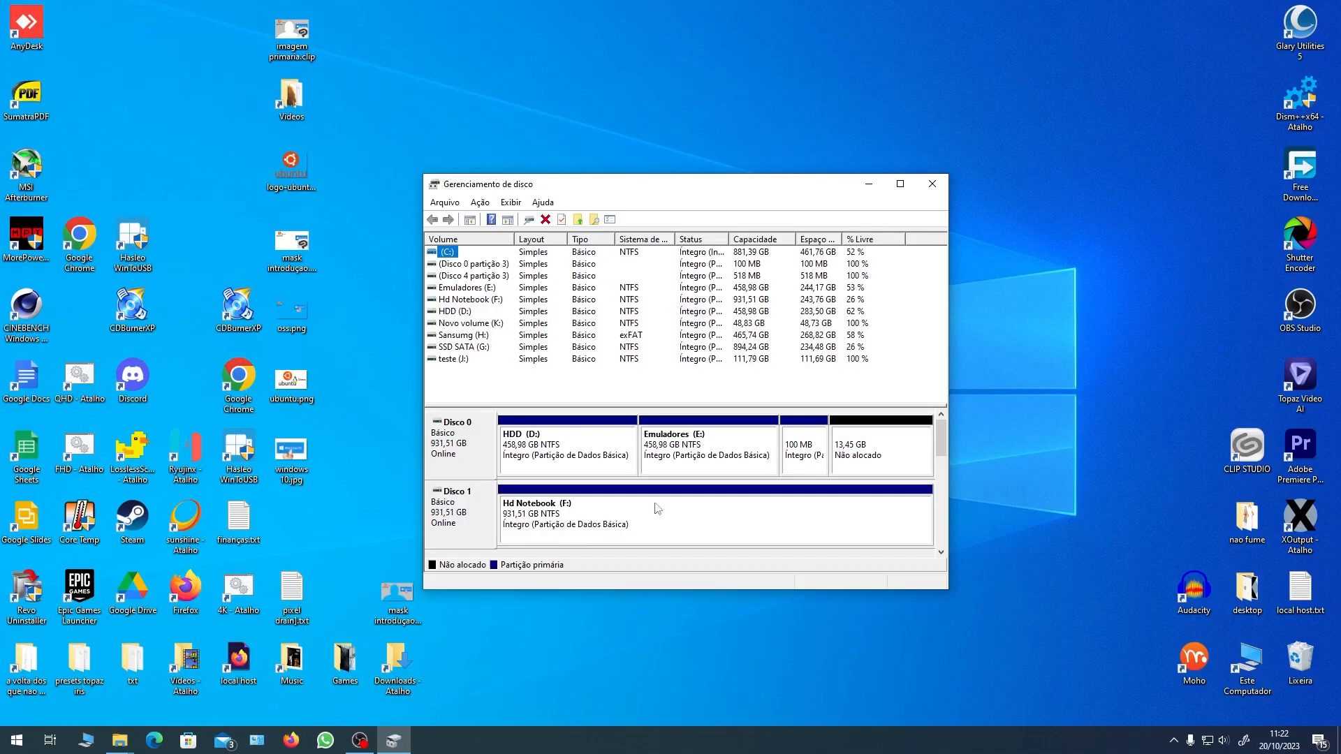
left_click(937, 435)
left_click_drag(937, 434, 955, 494)
left_click(459, 515)
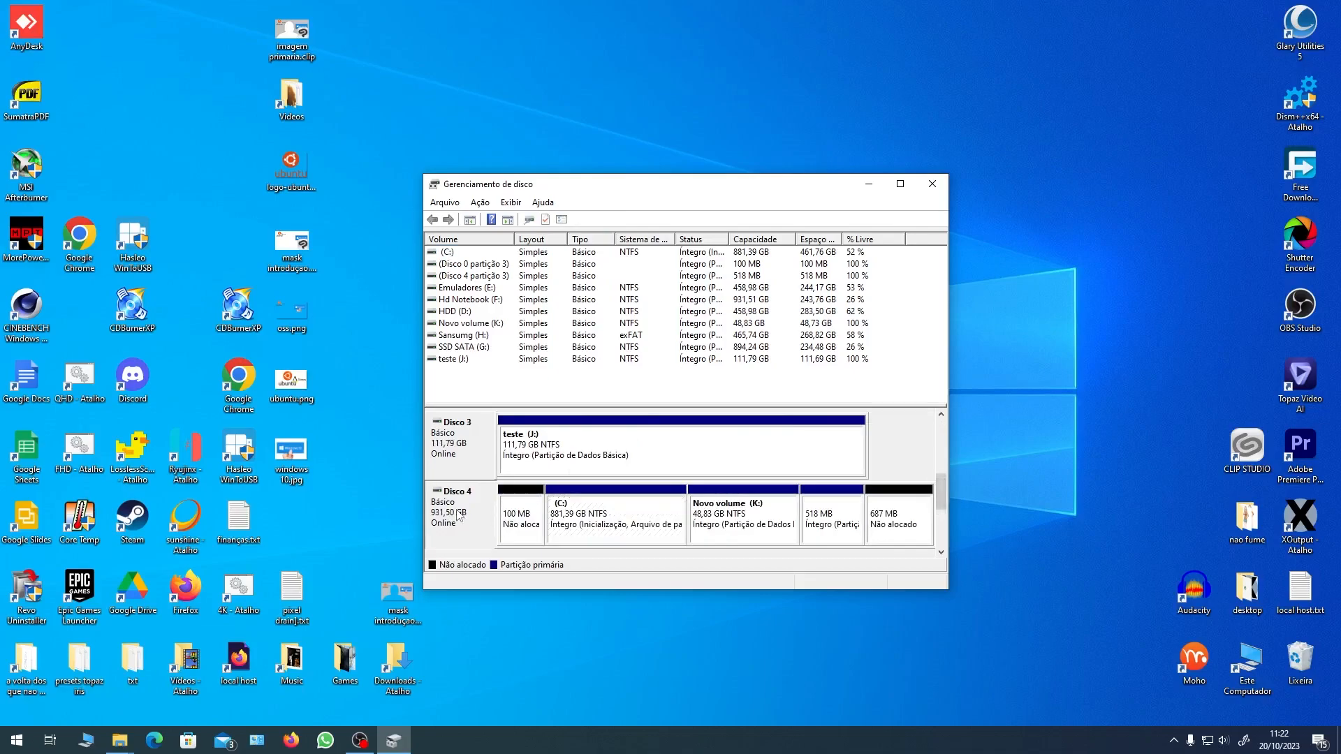
Delete the Novo volume (K:) partition next to C: on Disco 4, accepting the loss of its data
left_click(611, 529)
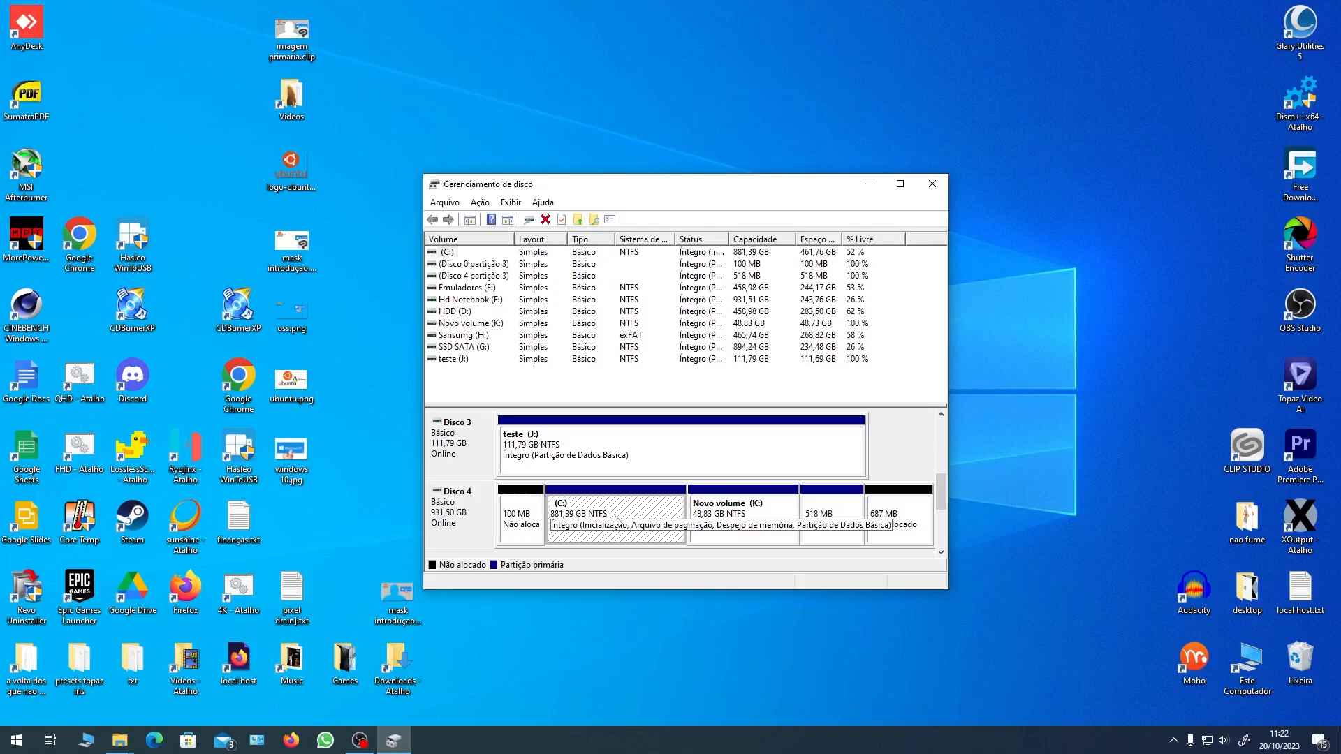
left_click(733, 522)
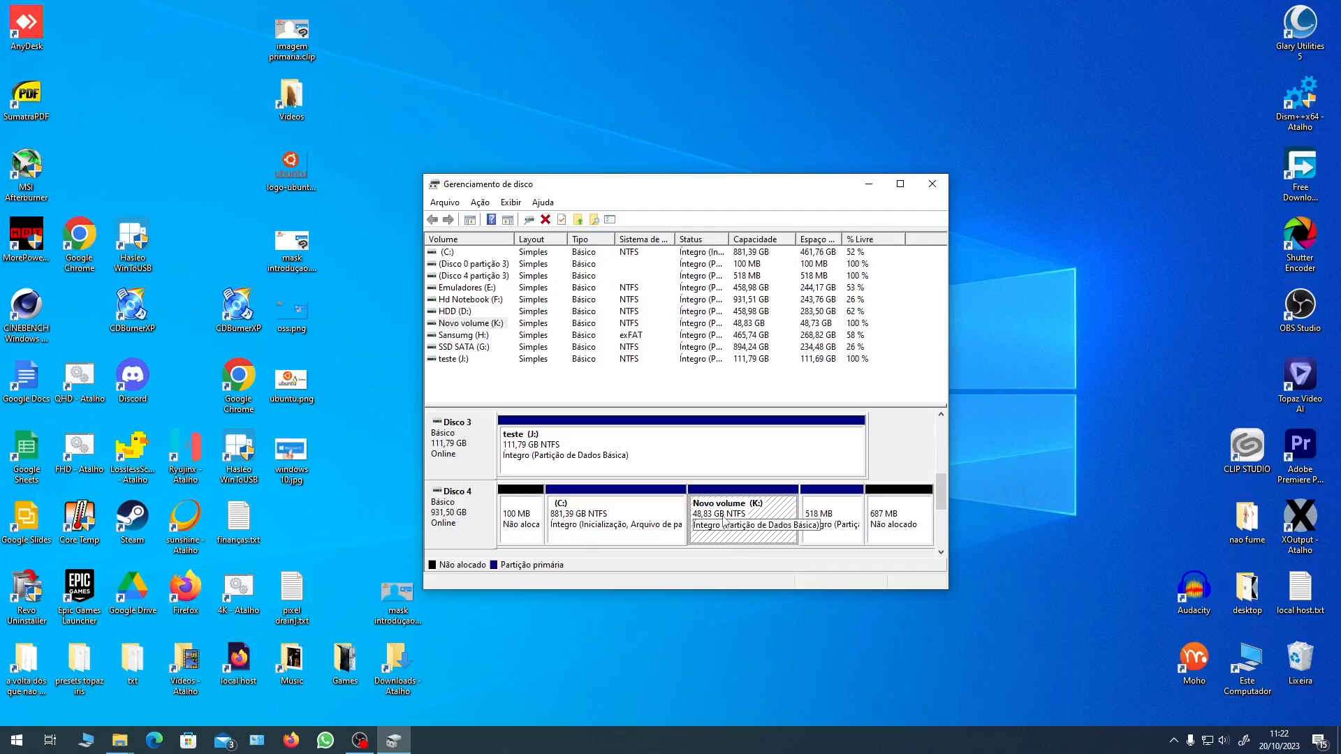
left_click(636, 507)
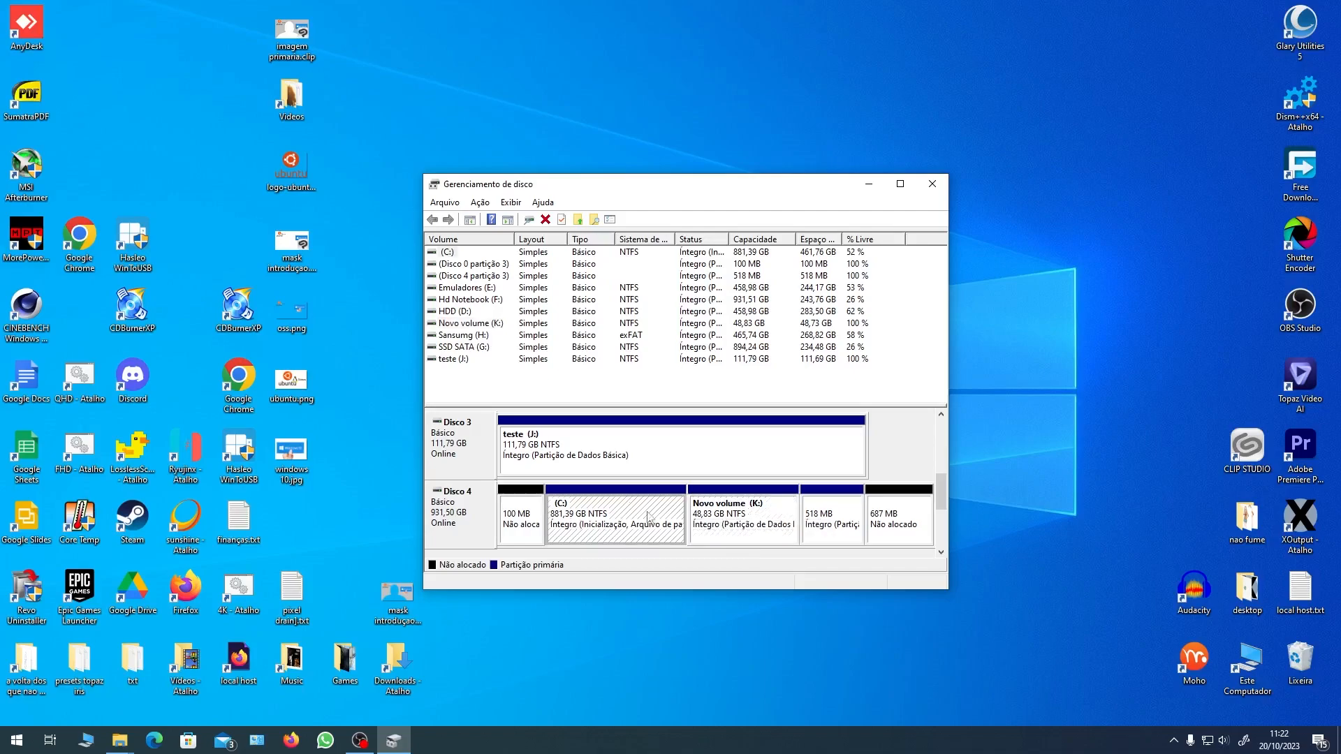
left_click(713, 520)
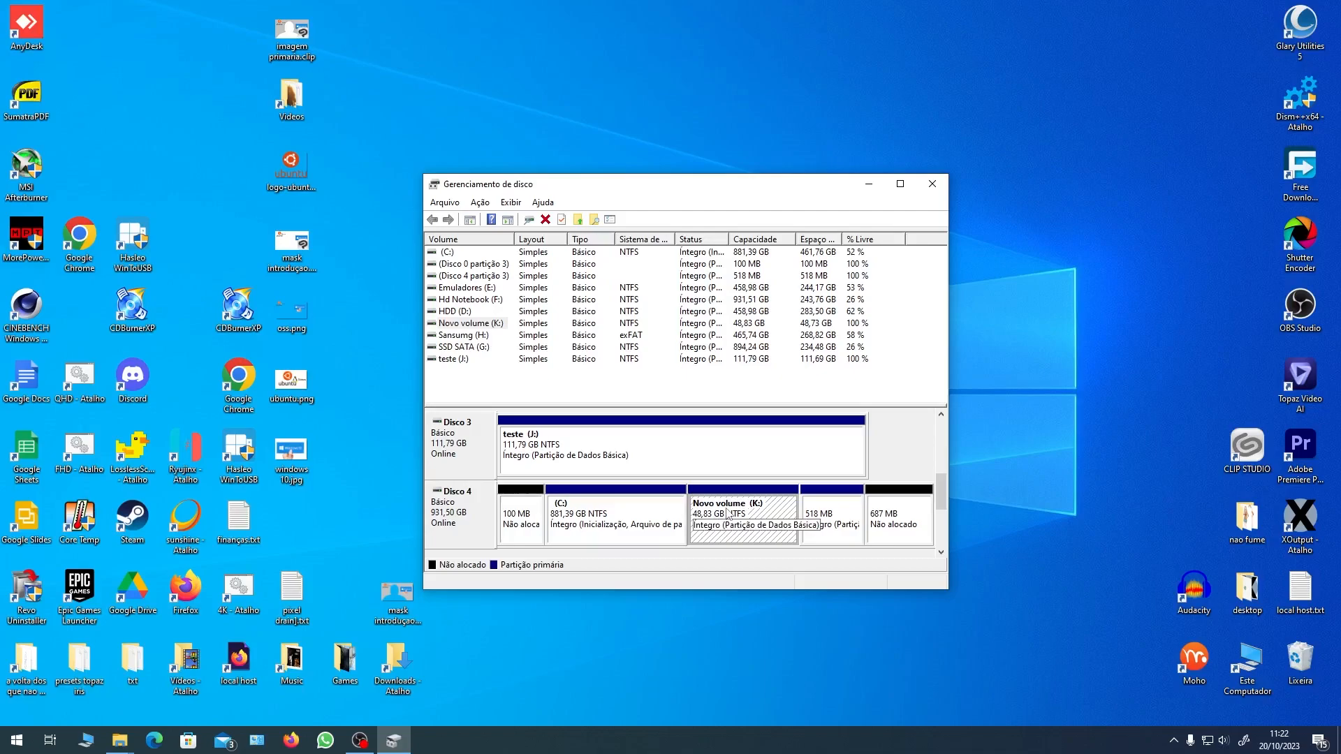
right_click(727, 514)
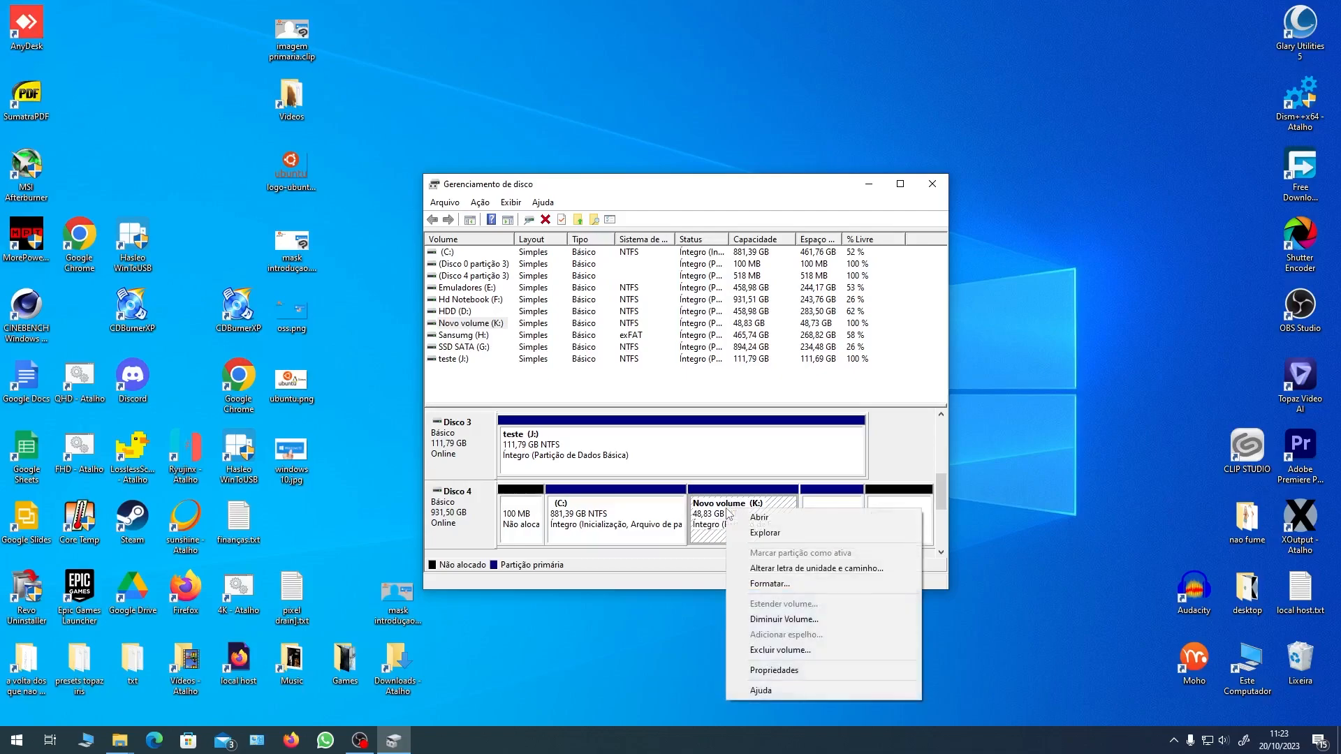
left_click(777, 650)
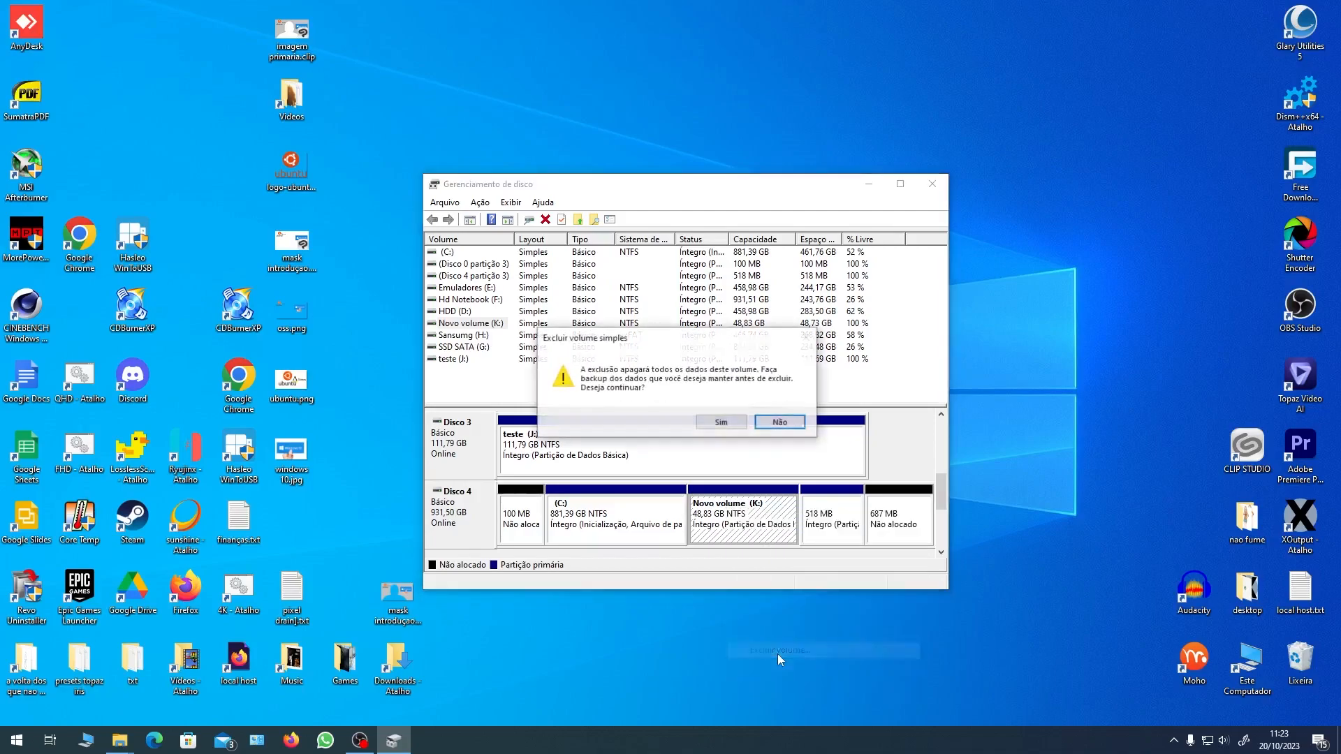
left_click(706, 424)
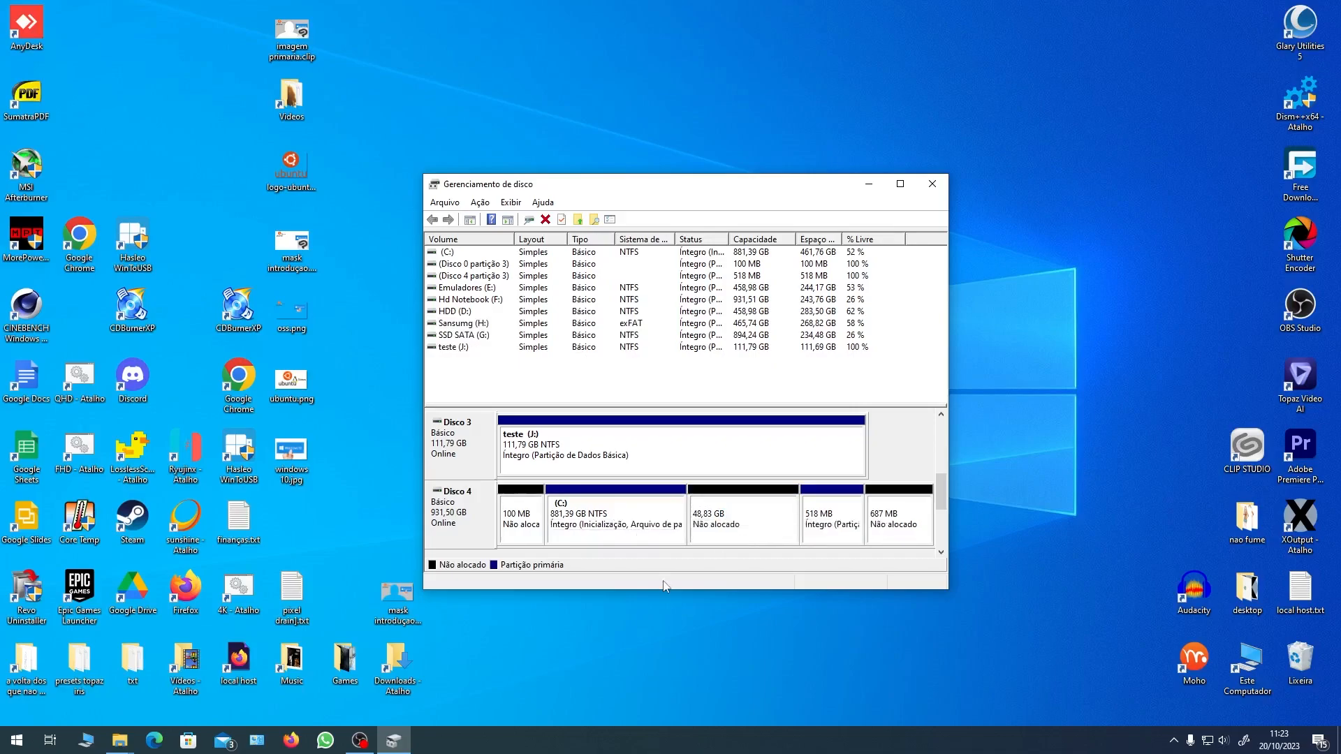
Extend the C: volume on Disco 4 by the full 49999 MB of adjacent unallocated space and close Disk Management
left_click(649, 514)
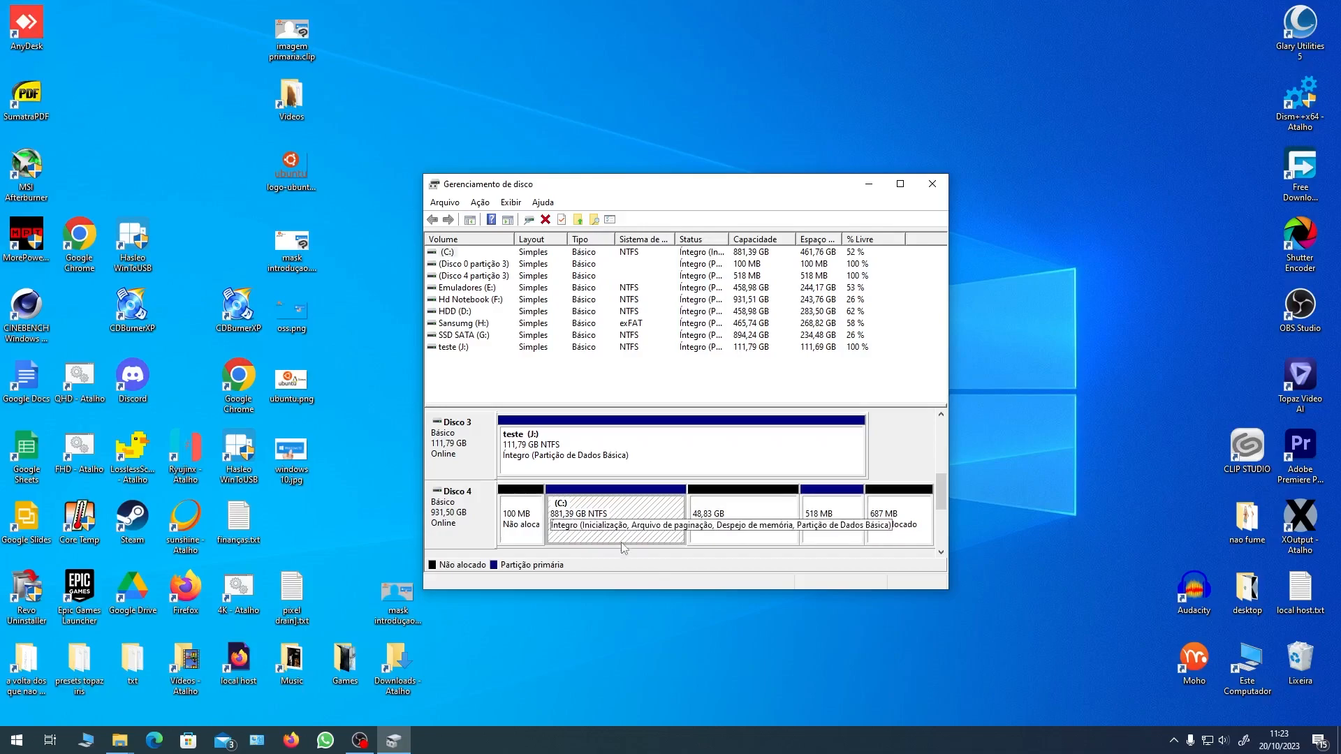
right_click(638, 517)
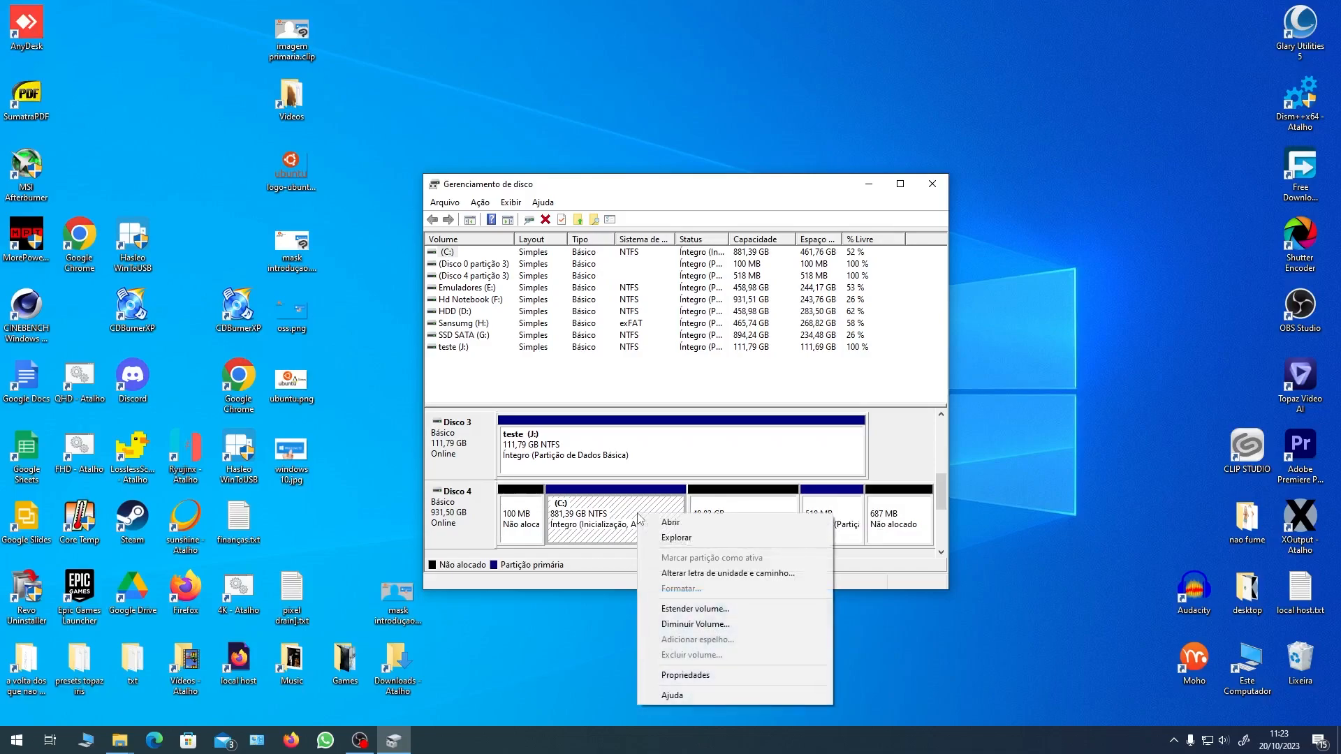
left_click(705, 608)
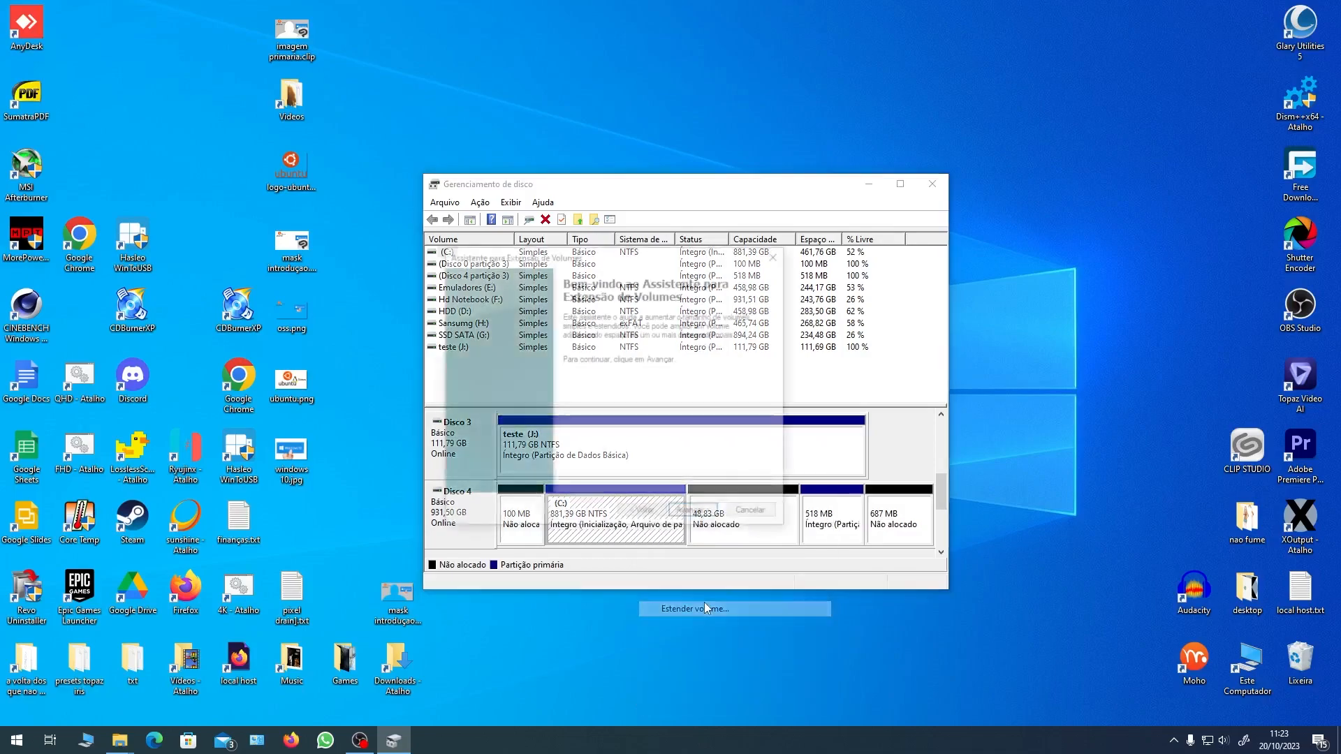
left_click(695, 515)
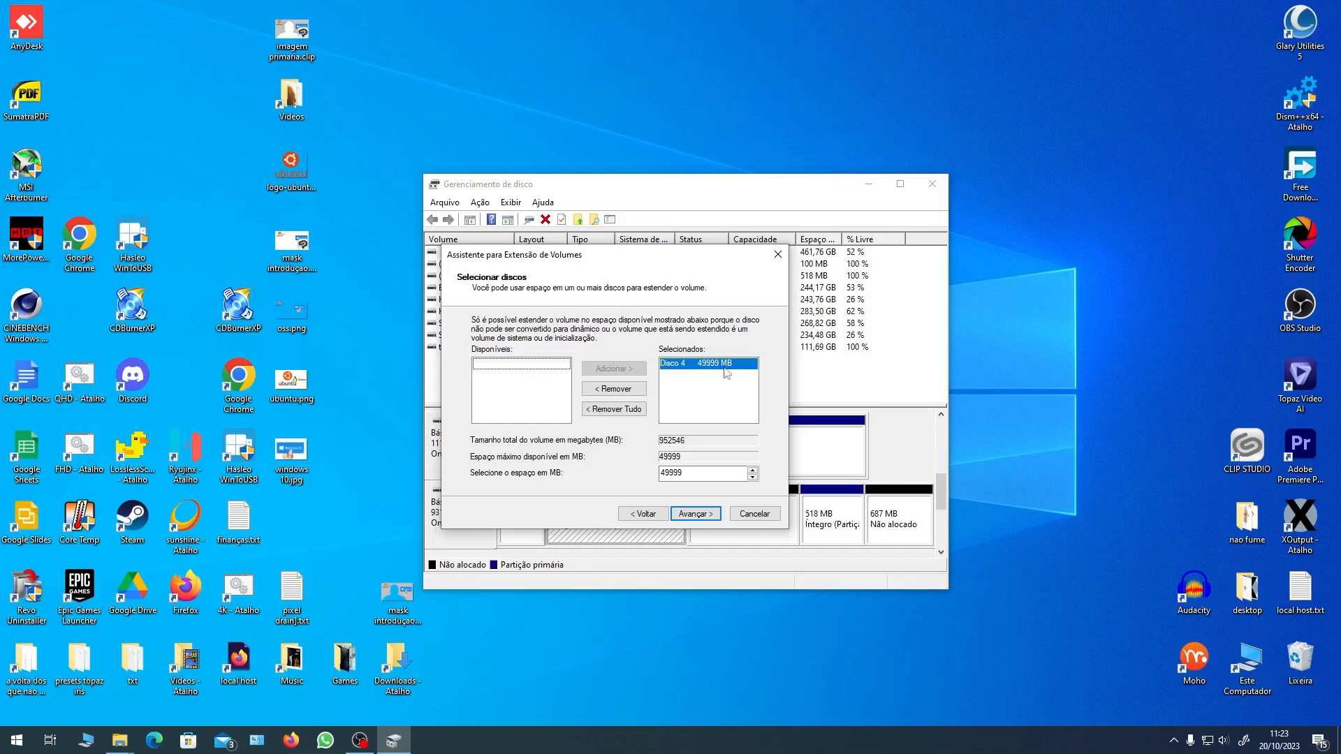
left_click(696, 514)
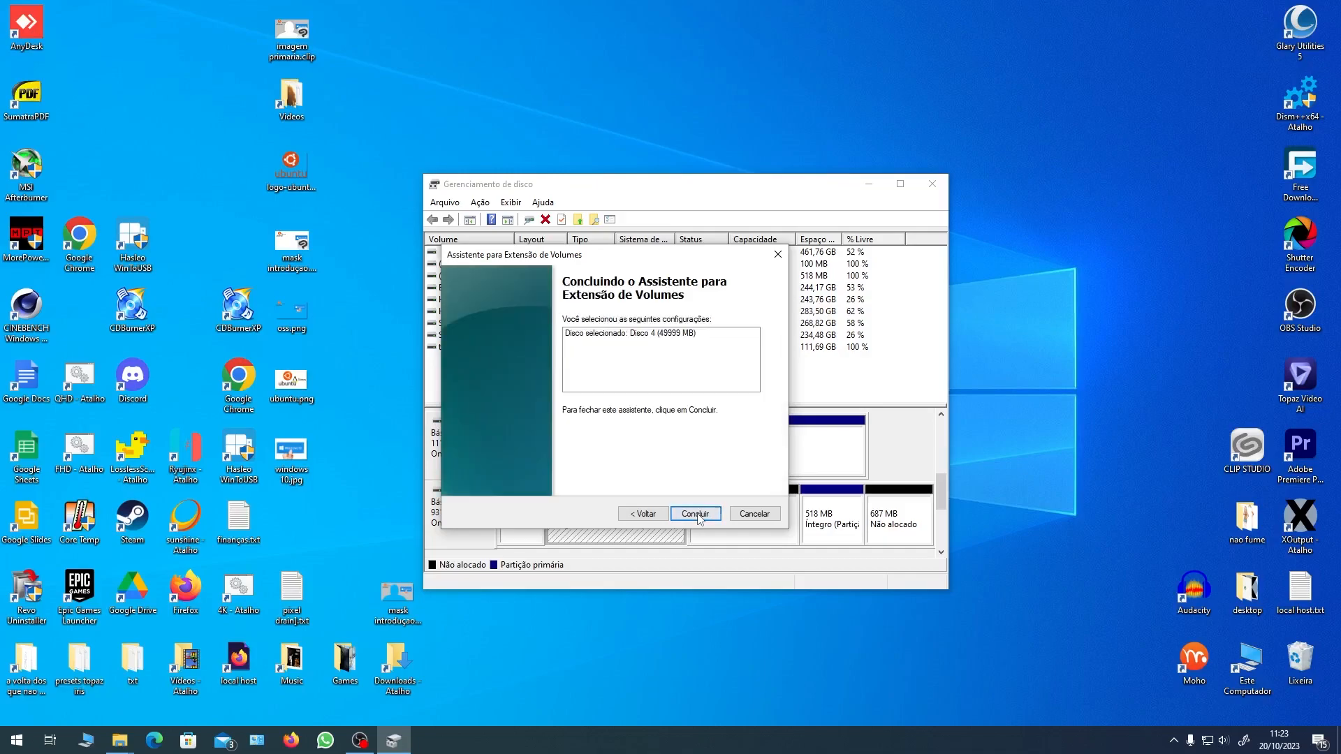
left_click(696, 514)
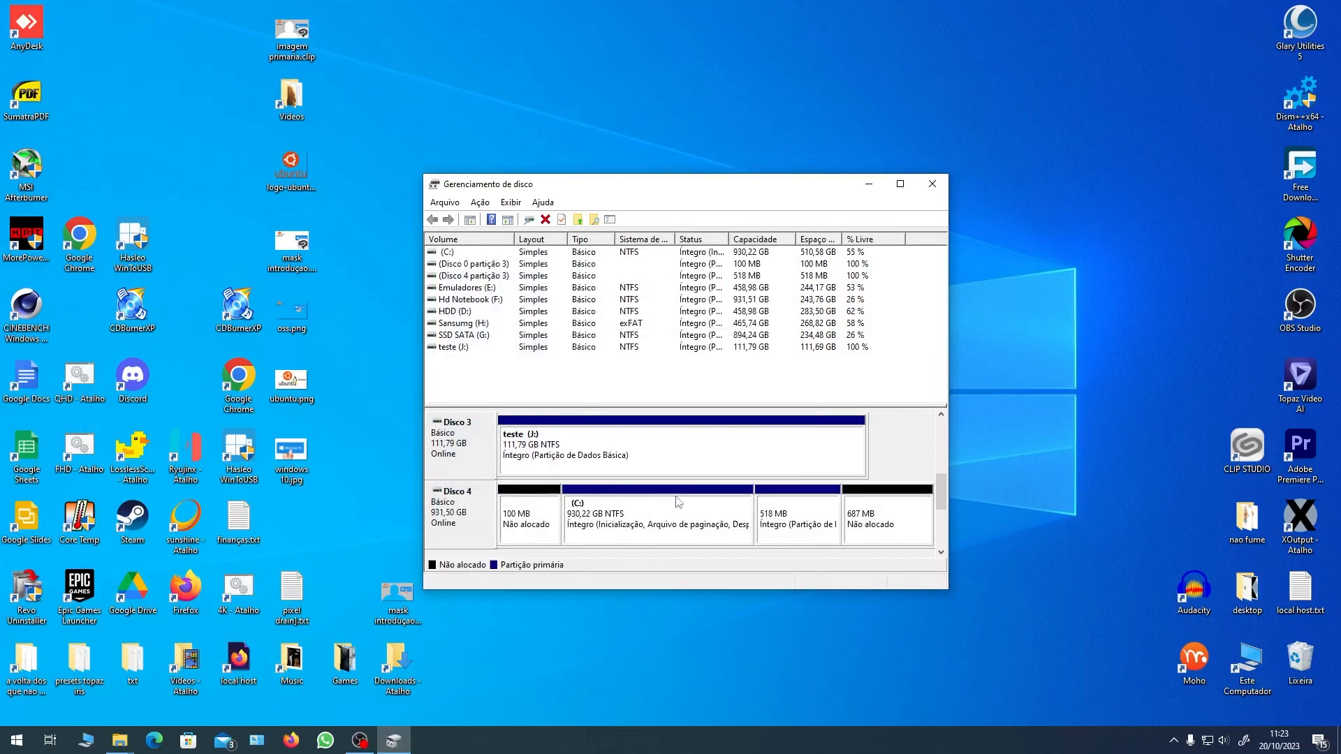
left_click(936, 194)
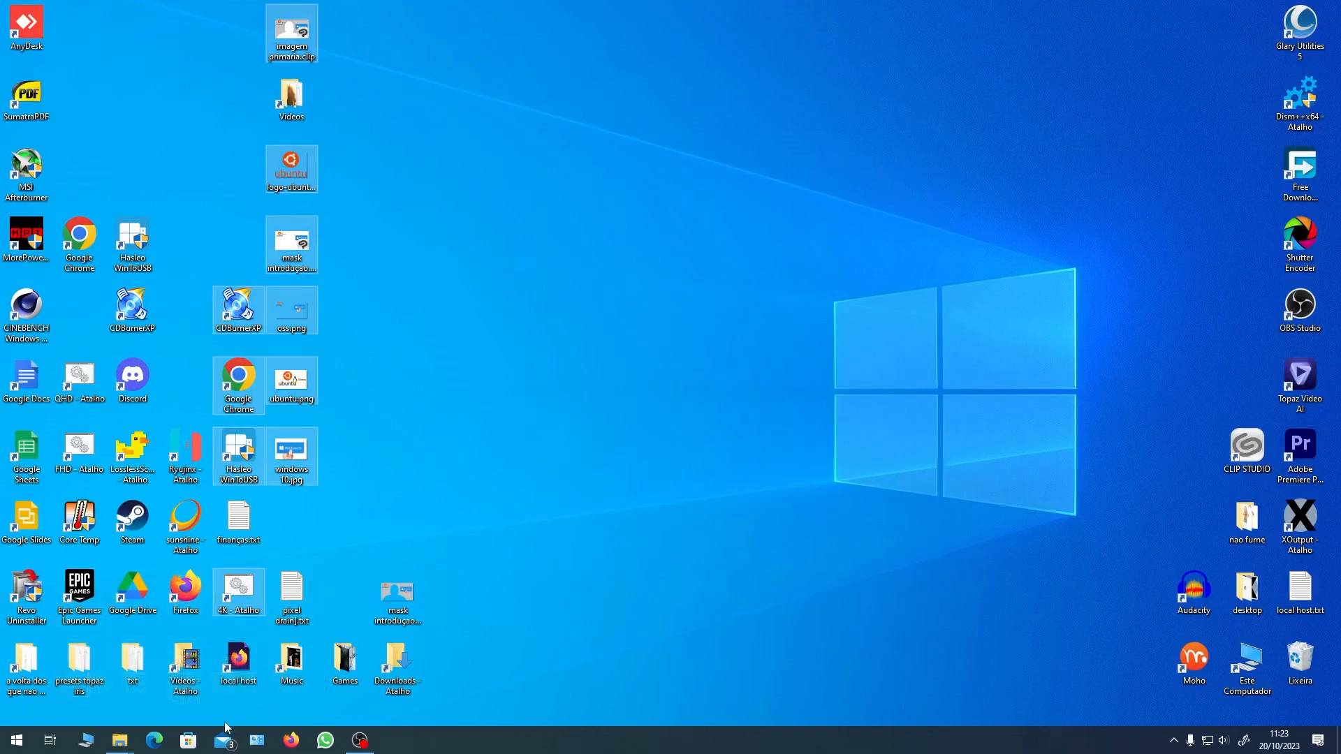
Check the size of C: and the list of drives in Este Computador, and close the window
left_click(119, 740)
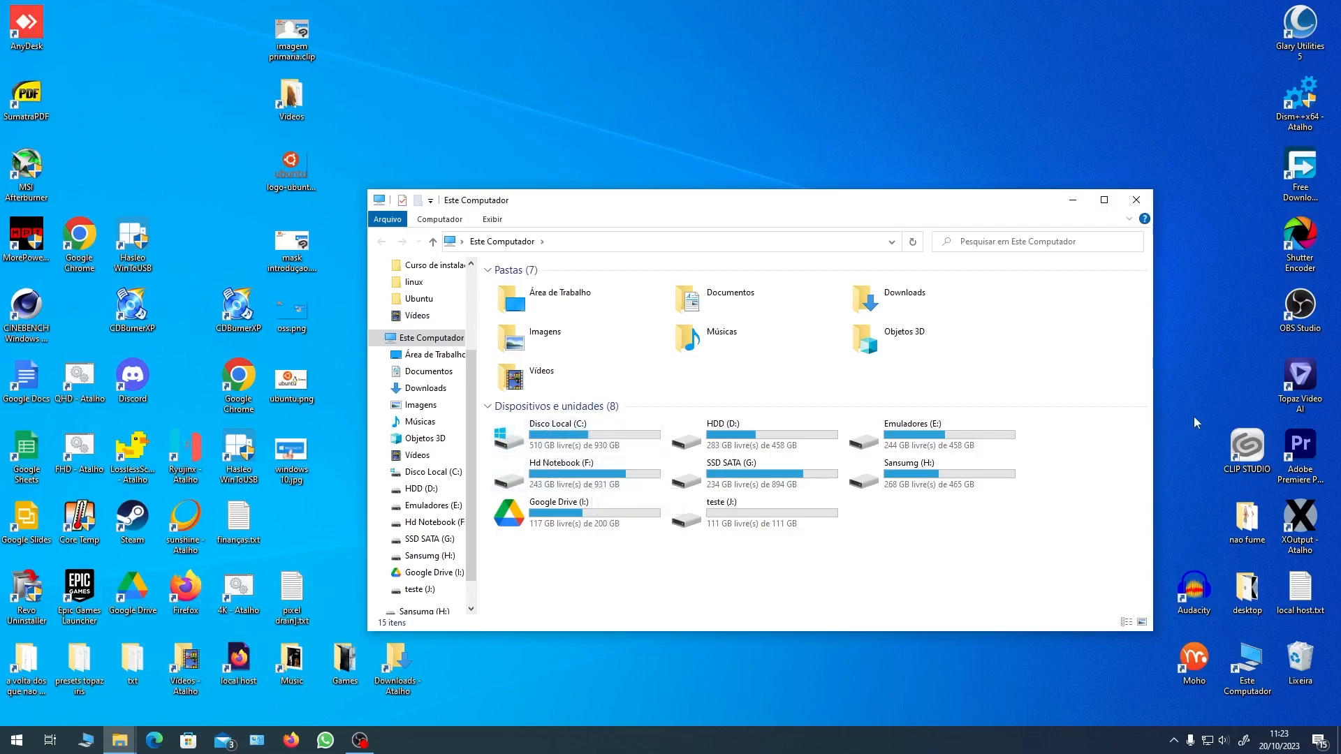
left_click(1150, 200)
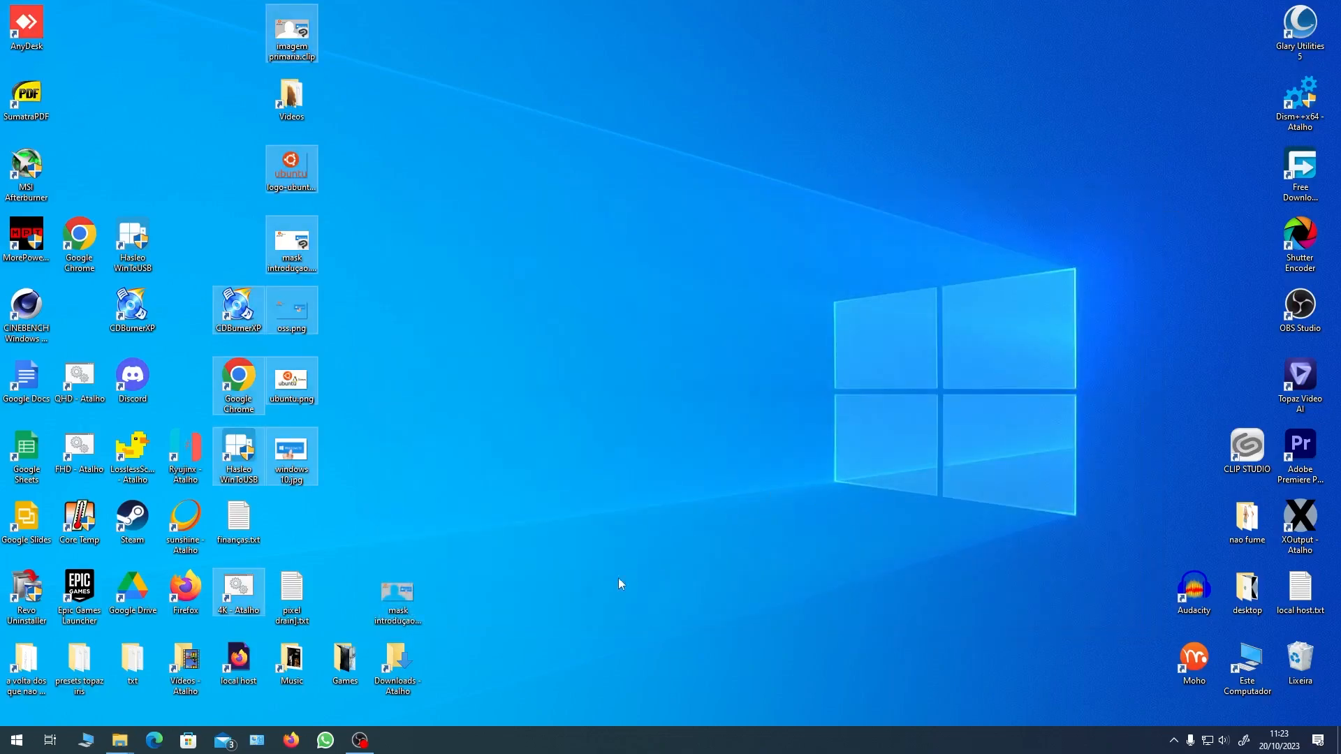
left_click(370, 743)
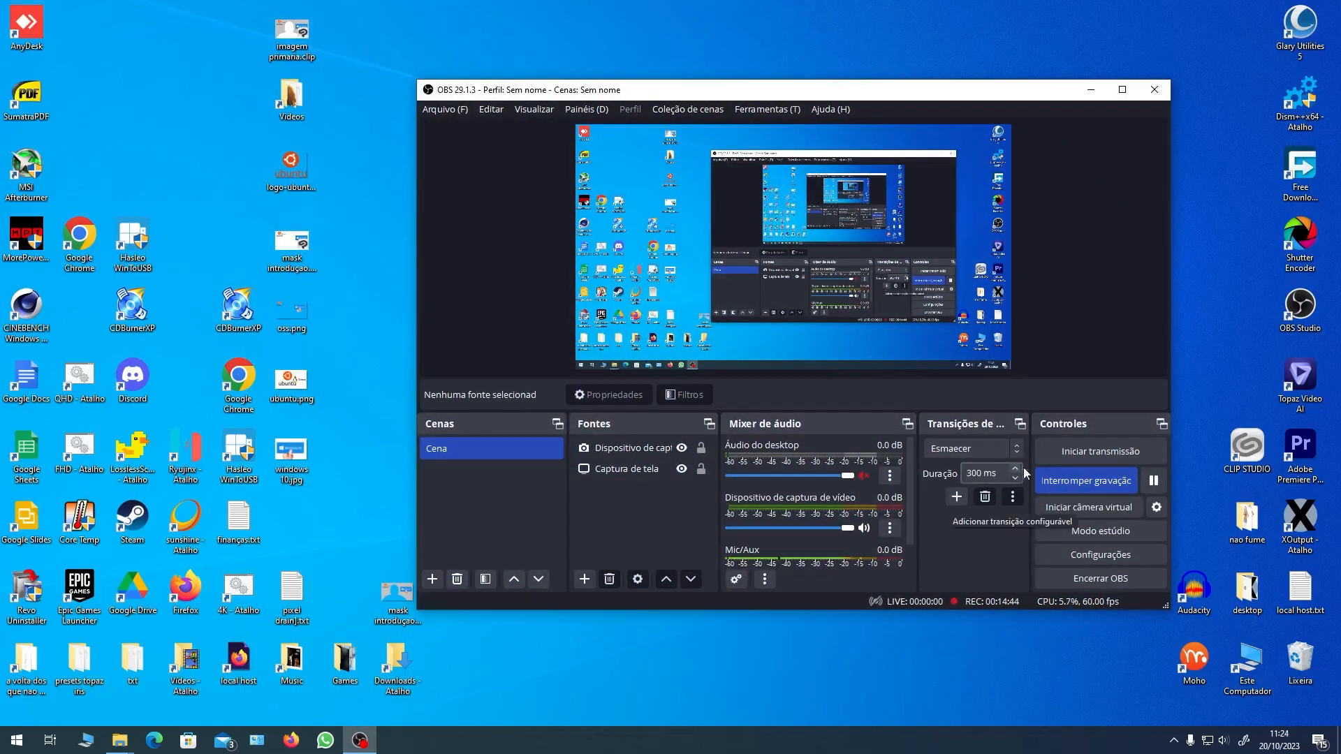